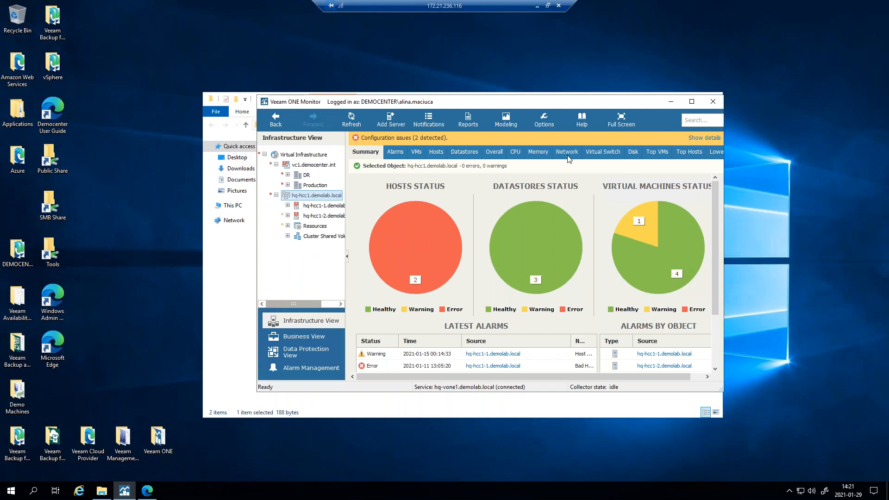
# - Maximize Monitor, expand the DR, host, Resources and Cluster Shared Volumes nodes, and list vc1.democenter.int alarms
pyautogui.click(725, 114)
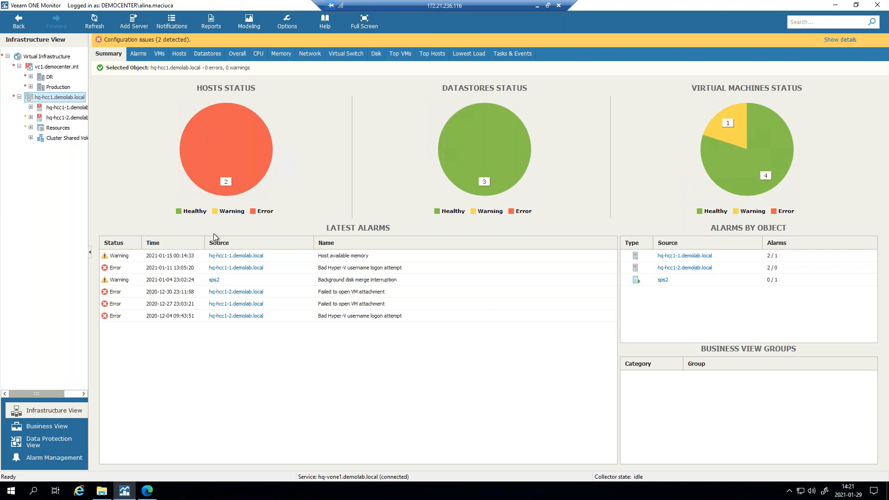
pyautogui.click(31, 77)
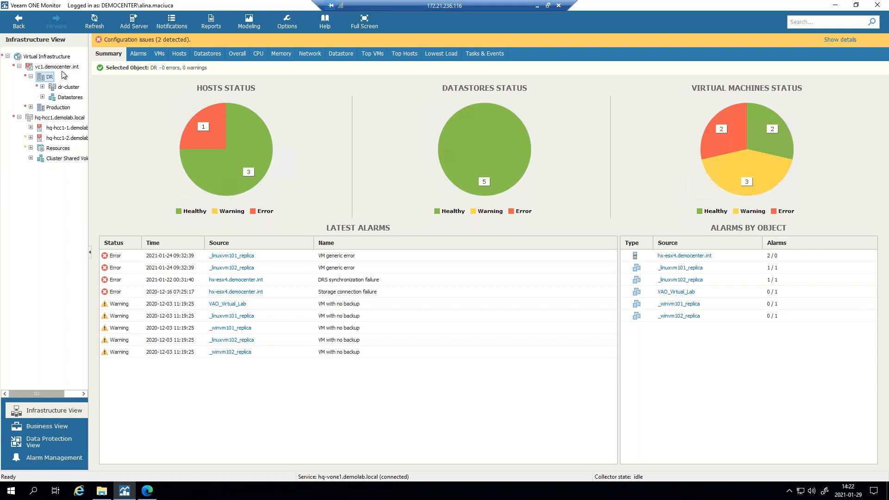
pyautogui.click(30, 128)
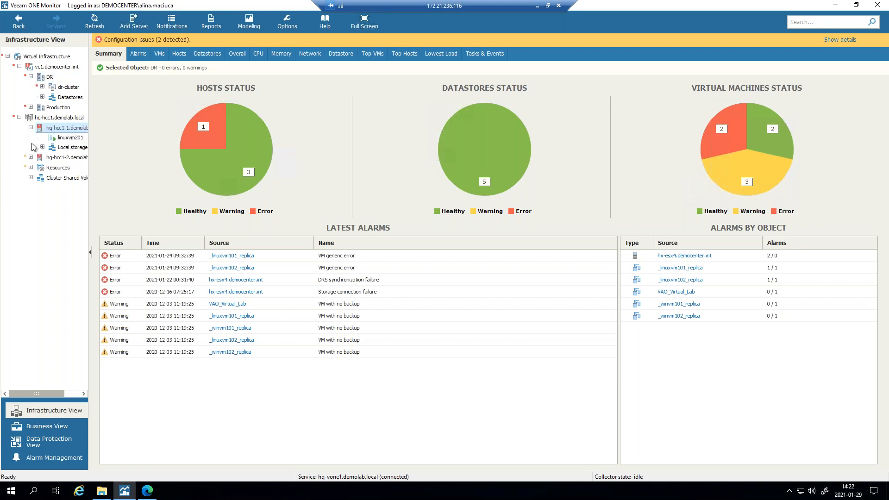
pyautogui.click(31, 157)
pyautogui.click(32, 177)
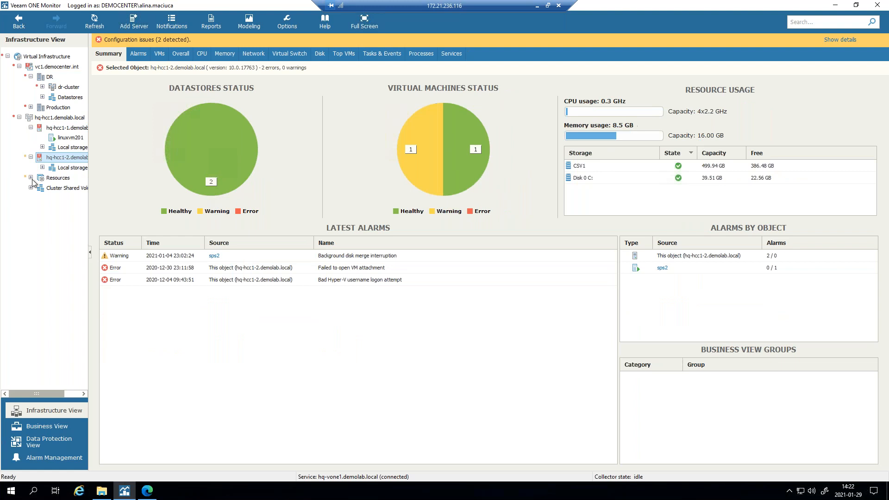
pyautogui.click(31, 225)
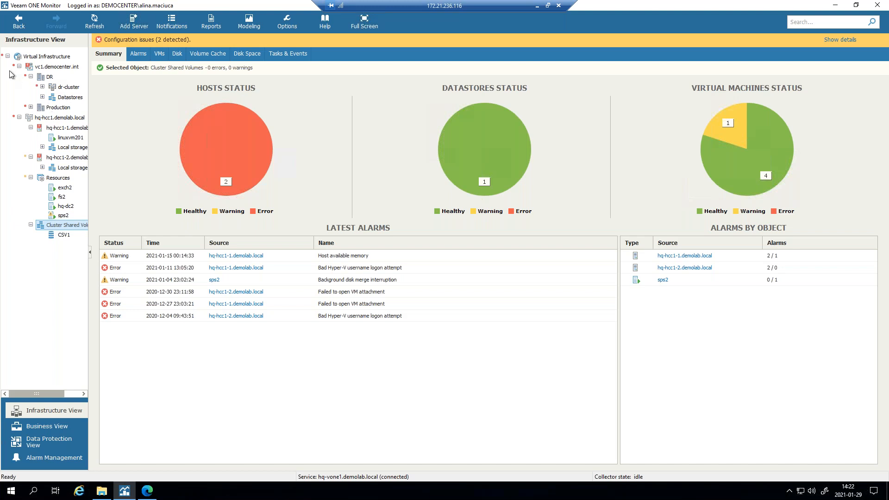
pyautogui.click(59, 68)
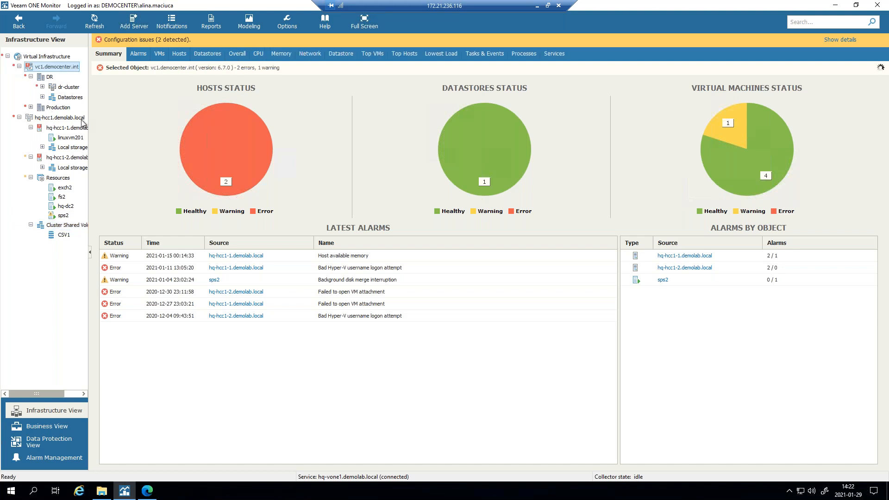
pyautogui.click(141, 54)
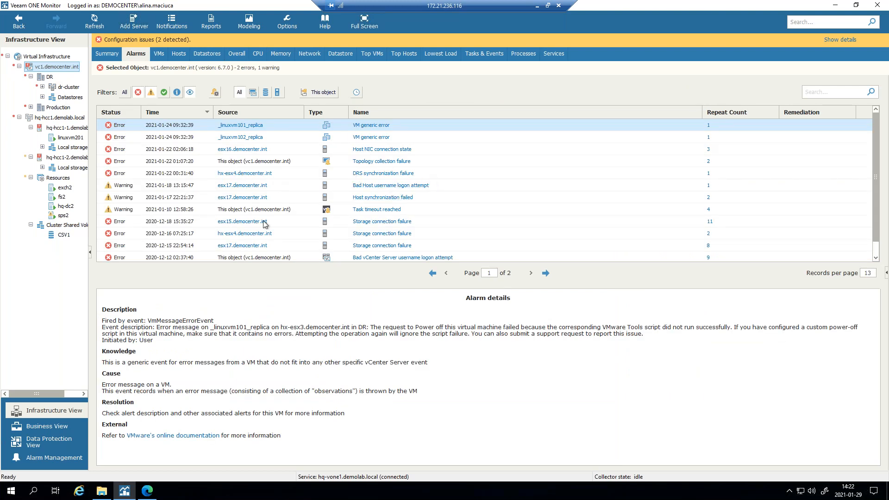
# - Open VMware's online documentation from the _linuxvm102_replica VM generic error alarm's Knowledge text
pyautogui.click(416, 137)
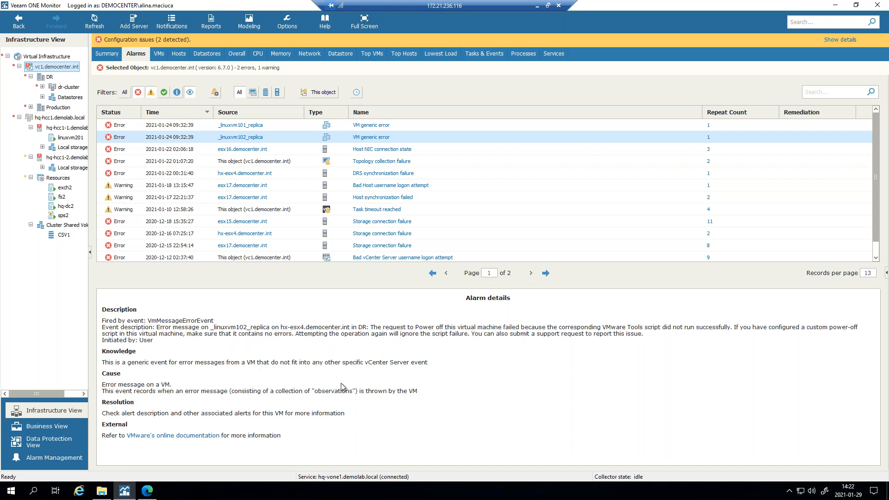
pyautogui.moveTo(284, 363); pyautogui.dragTo(468, 372)
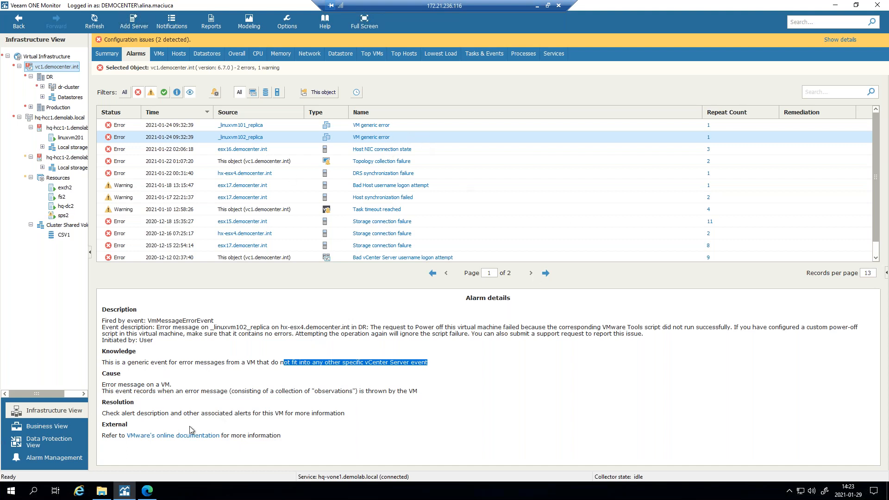
pyautogui.click(189, 440)
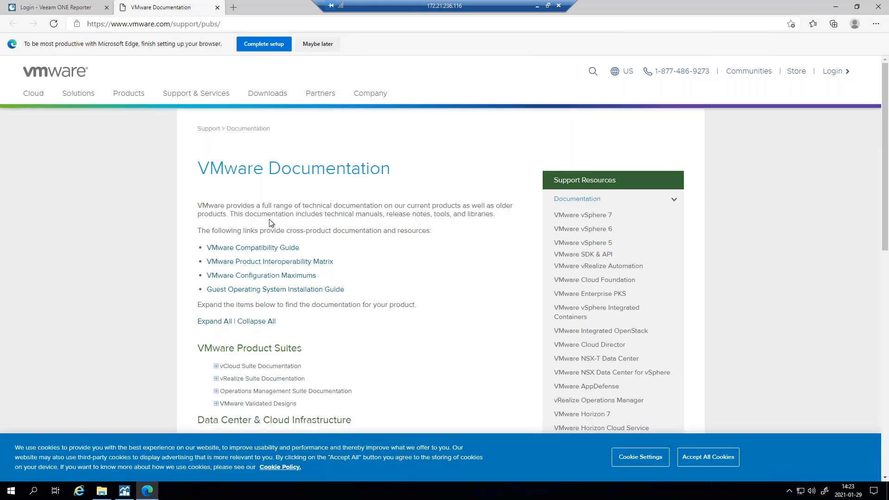
# - Scroll through the VMware Documentation page, then minimize Edge to return to Monitor
pyautogui.scroll(-8, 223, 199)
pyautogui.scroll(-3, 278, 278)
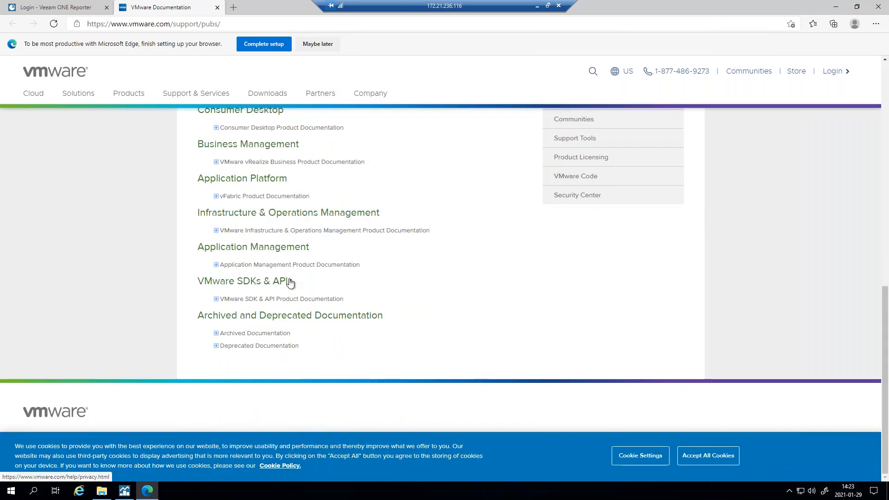
pyautogui.scroll(11, 308, 273)
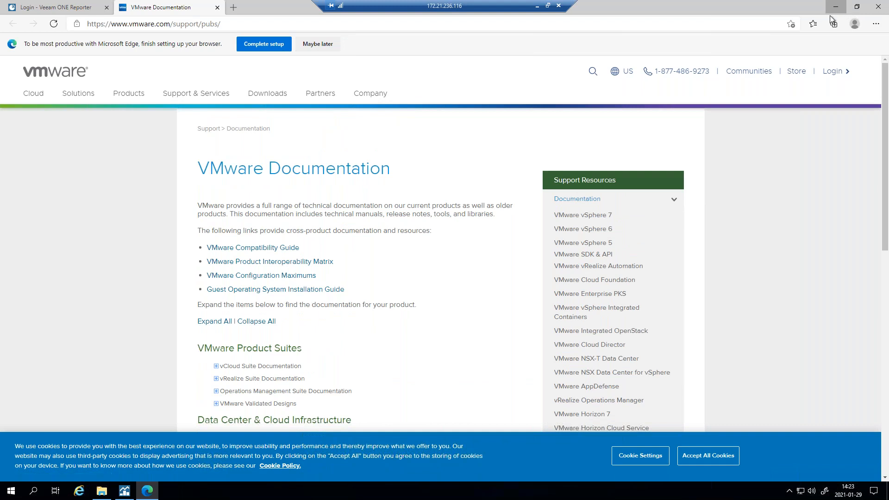
pyautogui.click(836, 7)
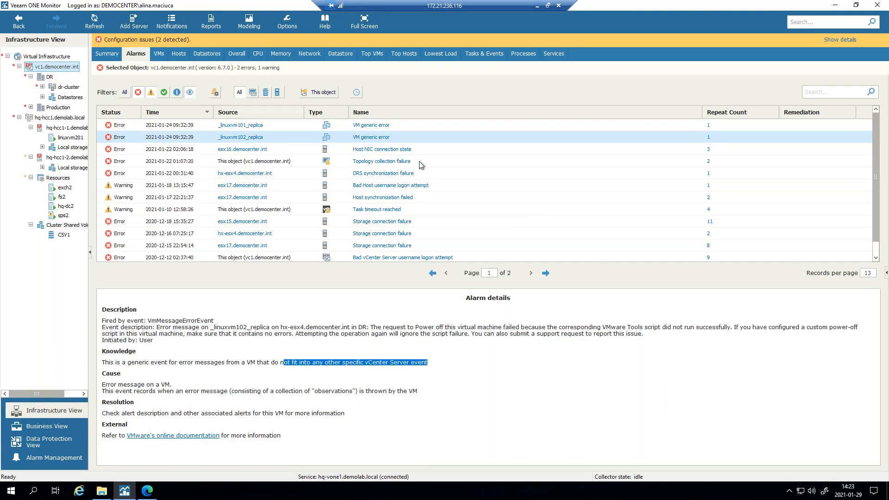
# - View details of the Topology collection failure and DRS synchronization failure alarms
pyautogui.click(431, 162)
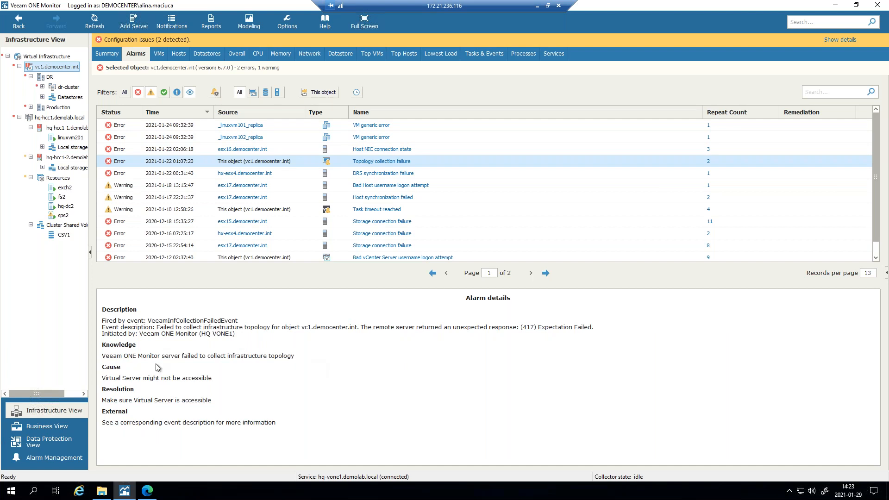
pyautogui.click(424, 173)
pyautogui.scroll(1, 456, 194)
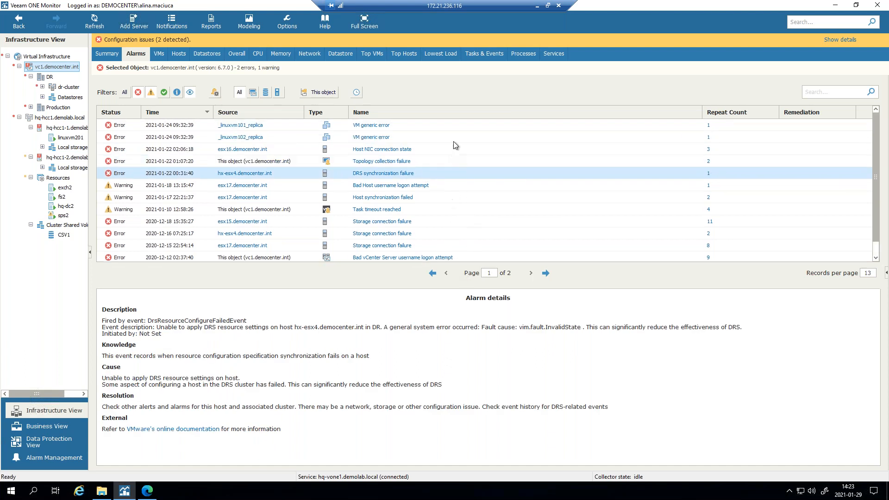
pyautogui.scroll(-1, 454, 157)
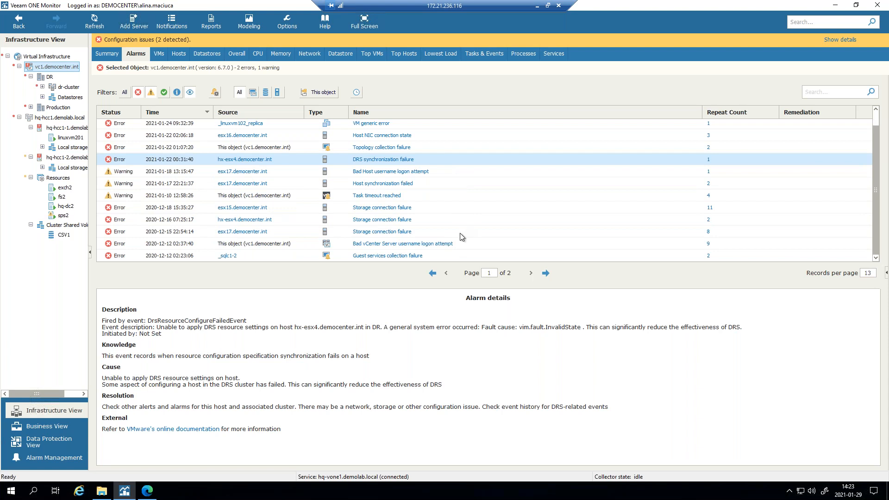
pyautogui.scroll(1, 460, 233)
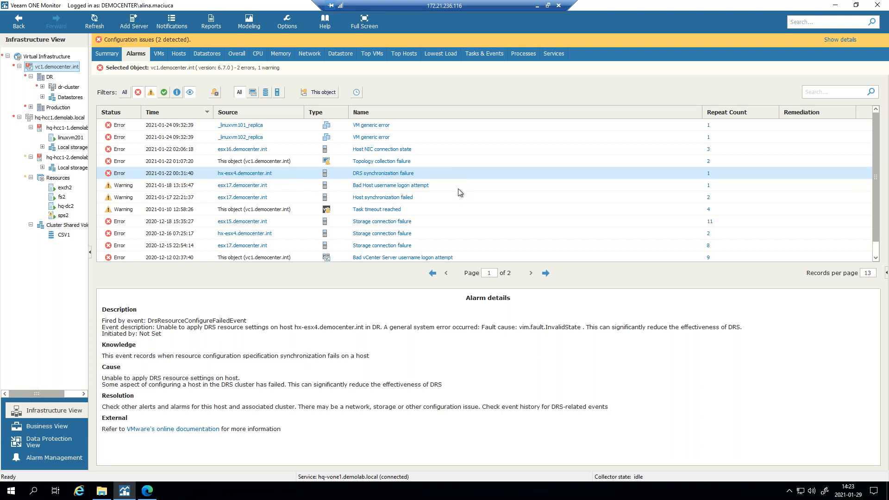
# - Visit Alarm Management, then return to Infrastructure View and expand dr-cluster to show its hosts
pyautogui.hotkey('ctrl', '4')
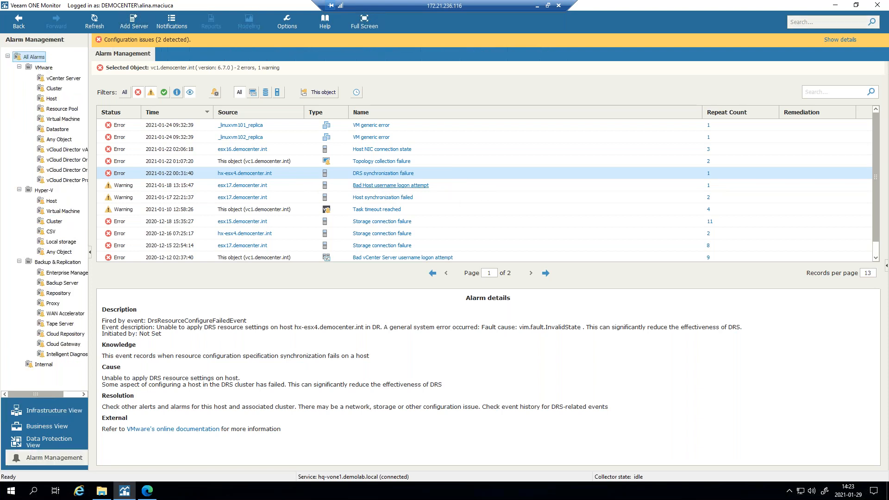
pyautogui.moveTo(180, 338); pyautogui.dragTo(433, 366)
pyautogui.click(455, 411)
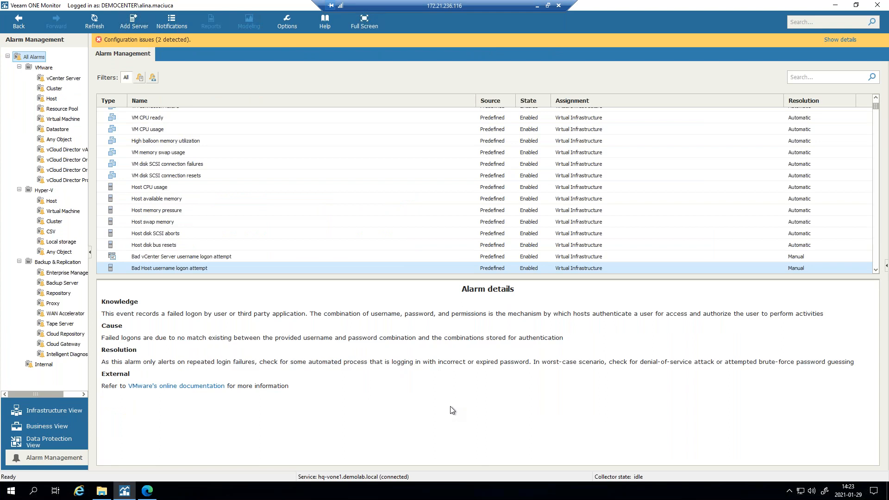
pyautogui.click(57, 407)
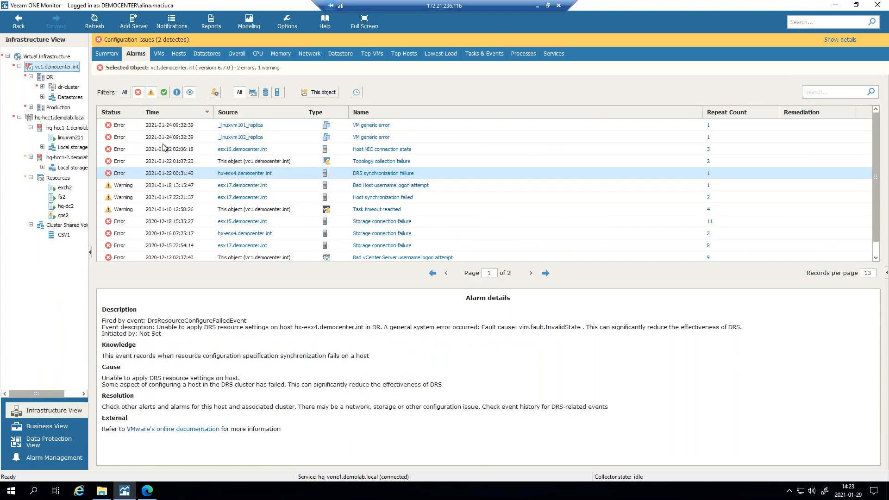
pyautogui.click(42, 87)
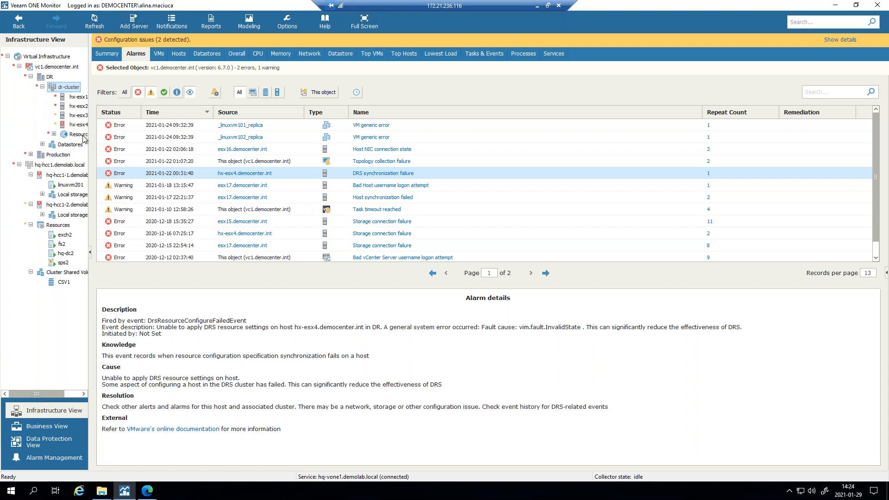
# - Select hx-esx1.democenter.int, widen the tree, and review its VM with no backup alarm, VMs and performance
pyautogui.click(78, 97)
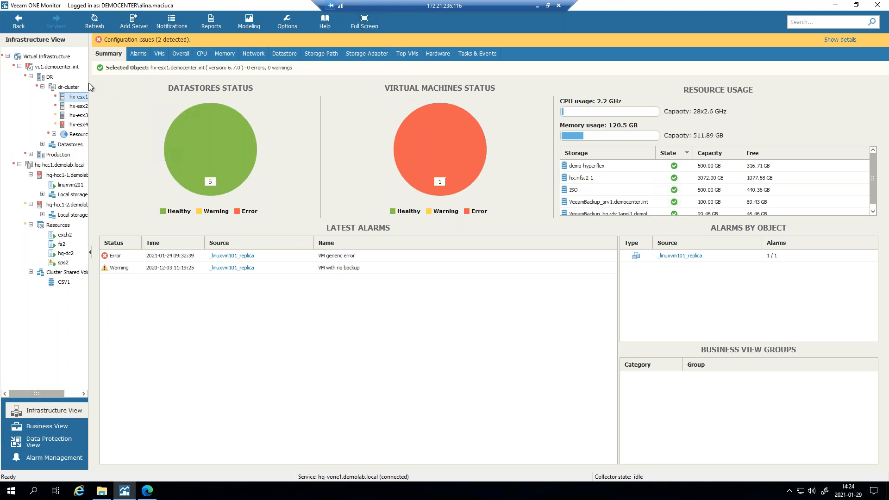
pyautogui.moveTo(88, 82); pyautogui.dragTo(127, 84)
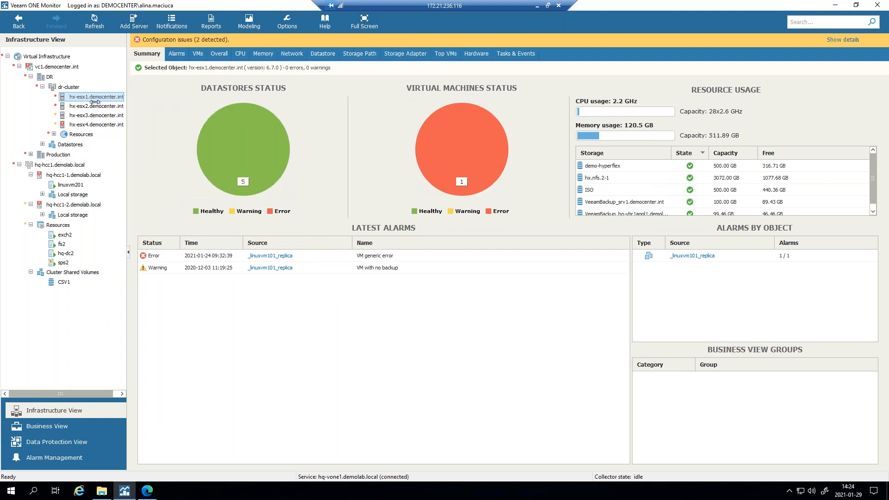
pyautogui.click(177, 53)
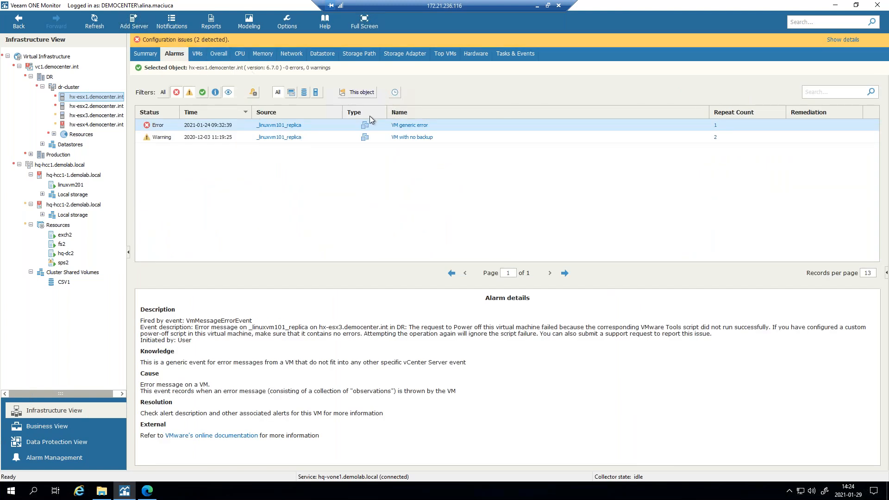
pyautogui.click(327, 139)
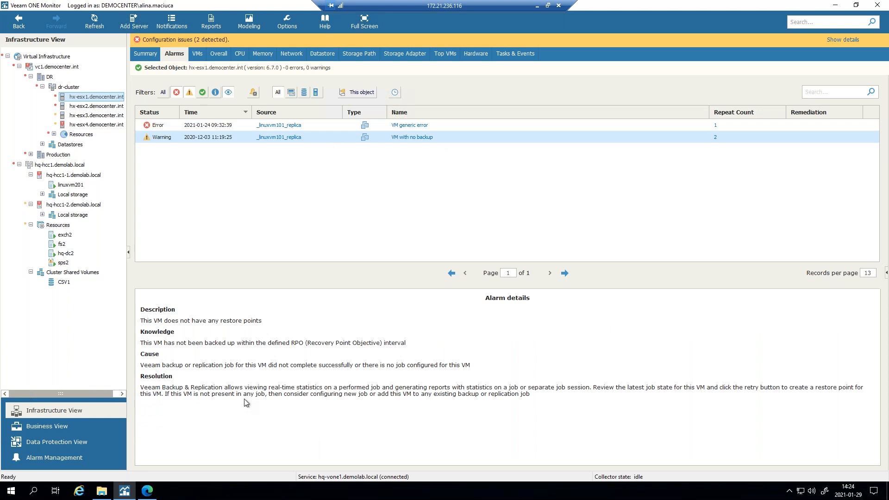
pyautogui.click(195, 55)
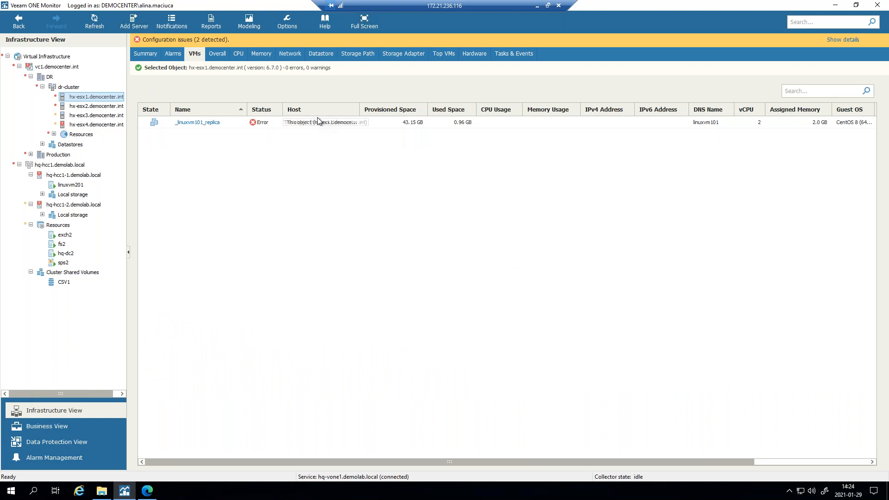
pyautogui.click(216, 54)
# - Review hx-esx1's last-hour CPU usage and memory usage charts
pyautogui.click(239, 54)
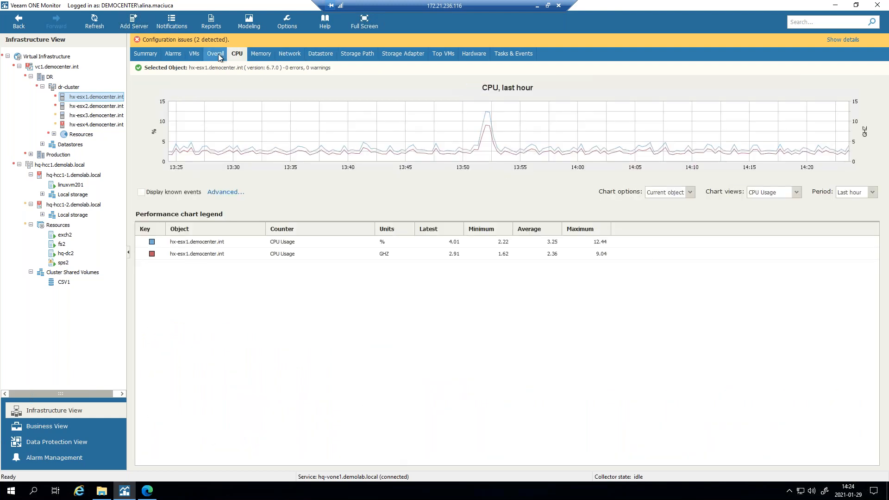
pyautogui.click(220, 56)
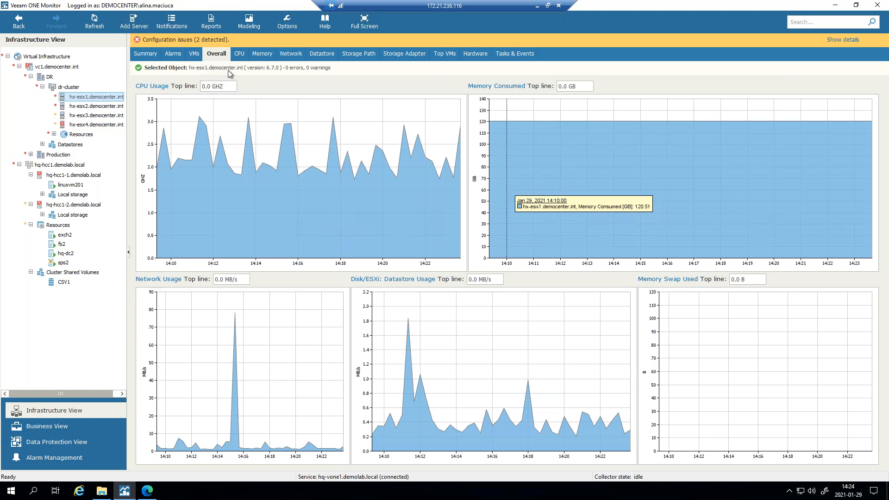
pyautogui.click(242, 53)
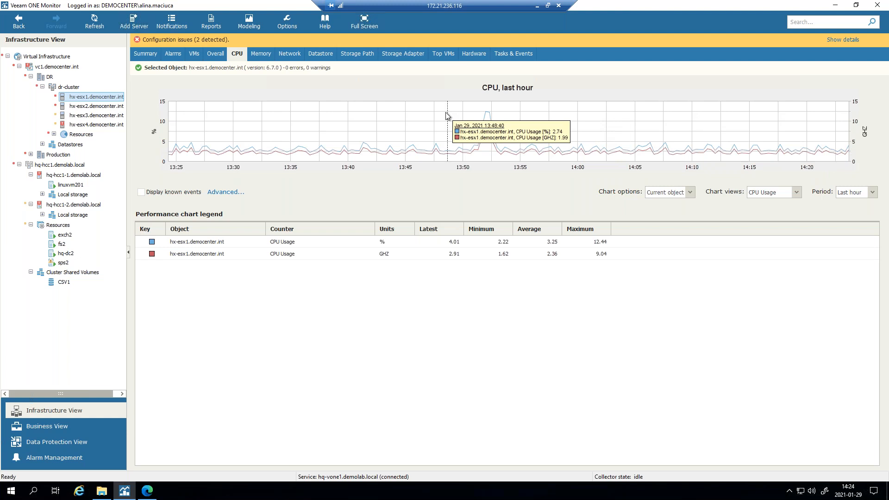
pyautogui.click(265, 57)
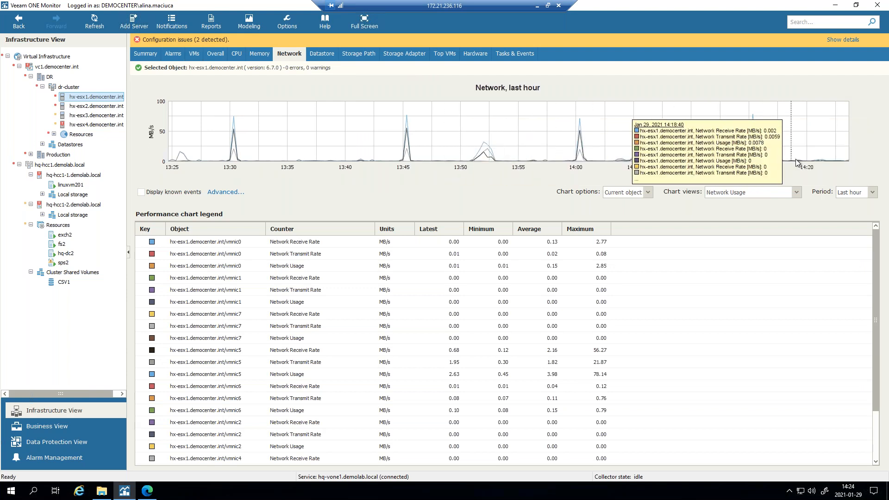
# - Check hx-esx1's datastore, storage path, storage adapter, top VMs and hardware sensor views
pyautogui.click(322, 55)
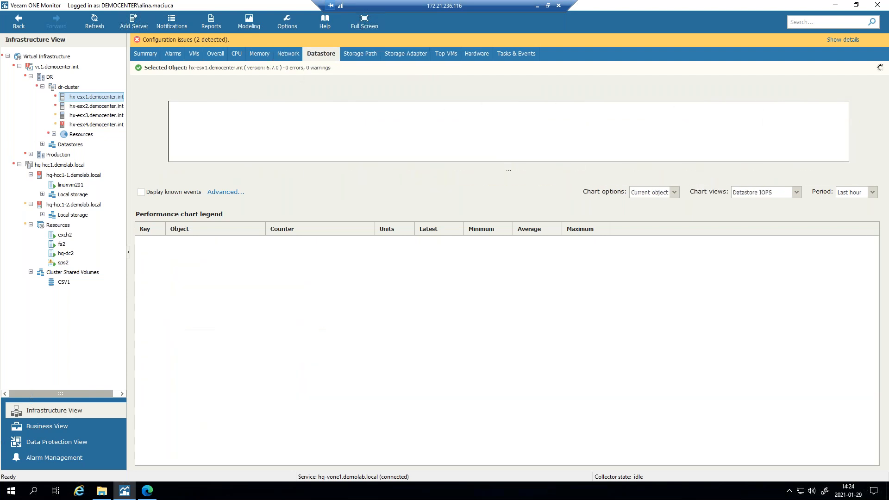
pyautogui.click(361, 55)
pyautogui.click(391, 54)
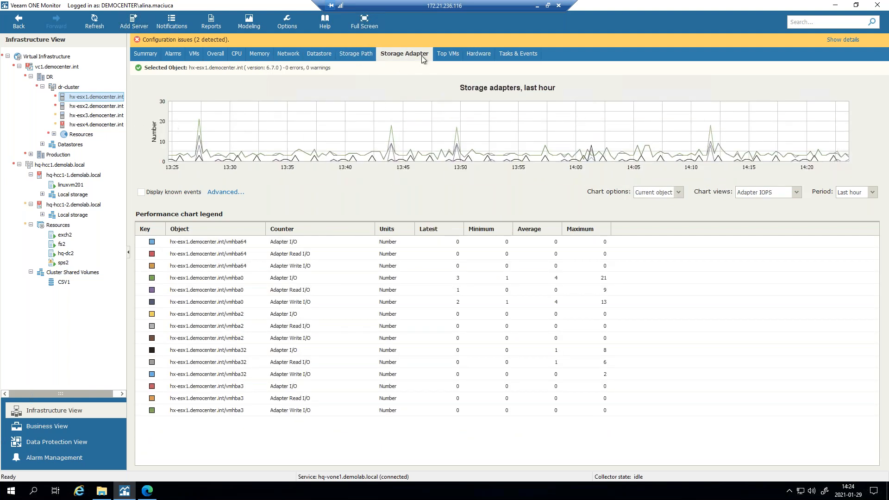
pyautogui.click(445, 54)
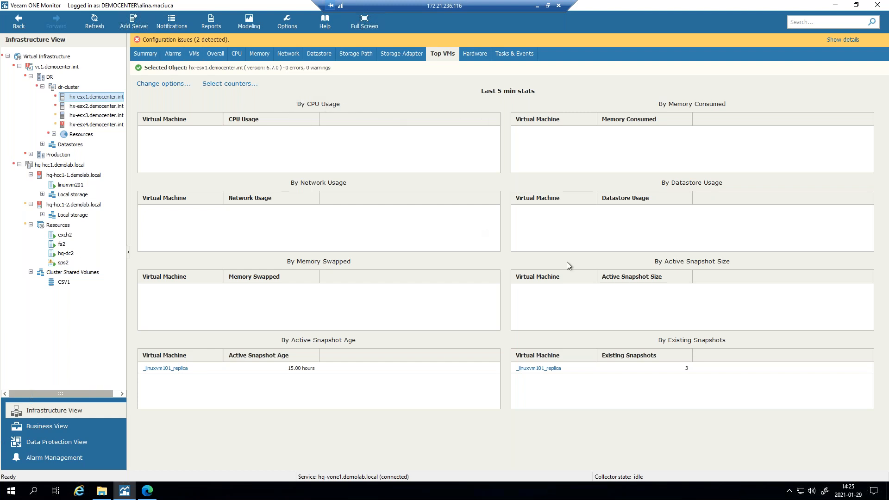
pyautogui.click(482, 55)
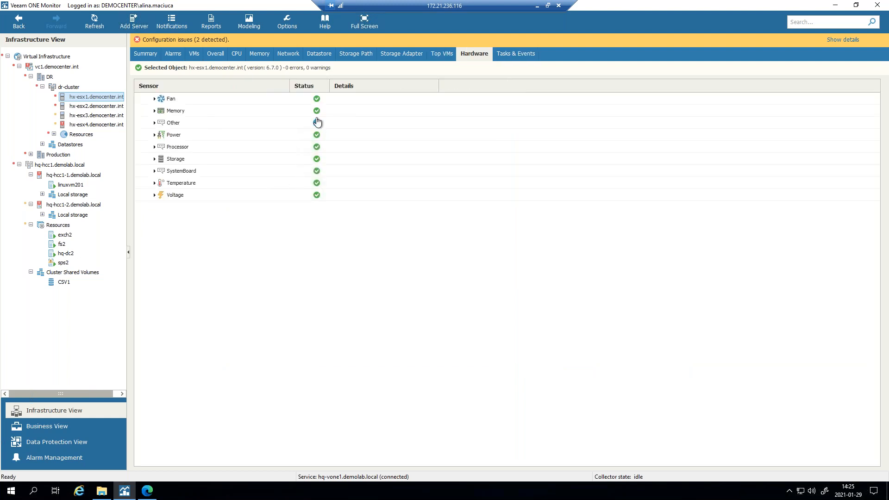
# - Show Tasks & Events, widen the tree pane, and switch to host hx-esx3.democenter.int
pyautogui.click(155, 99)
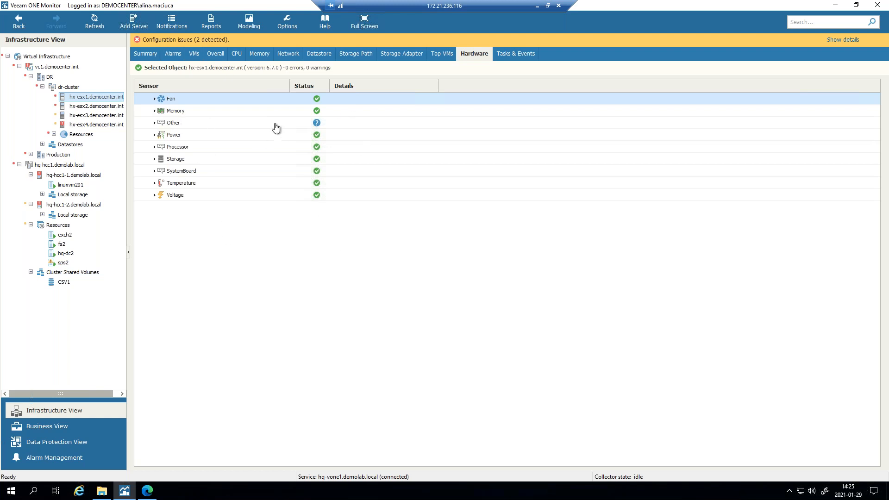
pyautogui.click(521, 53)
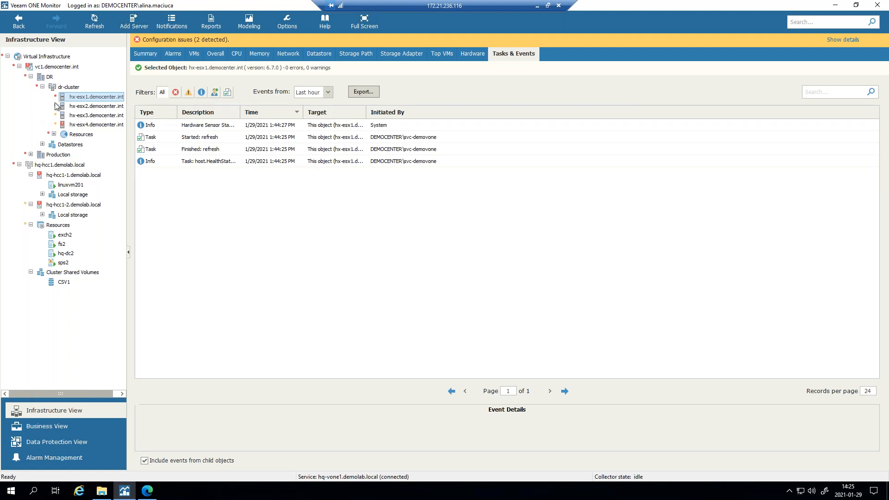
pyautogui.moveTo(187, 130); pyautogui.dragTo(189, 131)
pyautogui.click(103, 119)
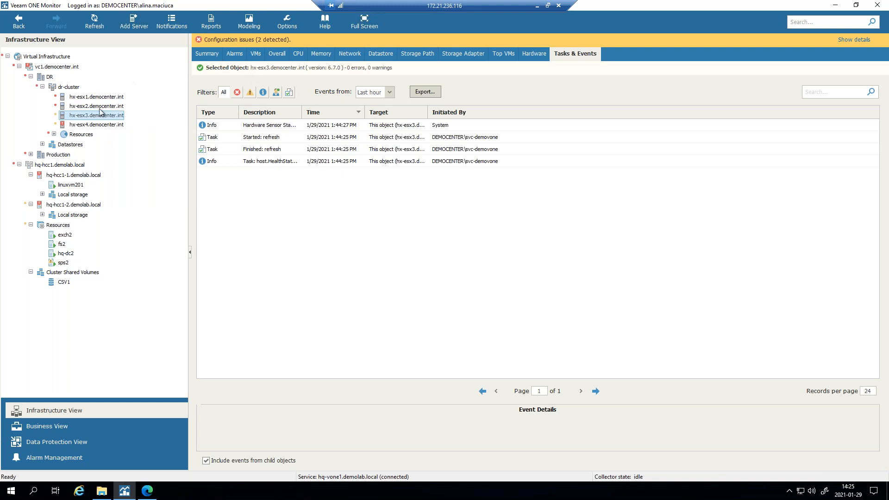
# - Open VM _winvm101_replica and review its CPU, processes and services views
pyautogui.click(256, 54)
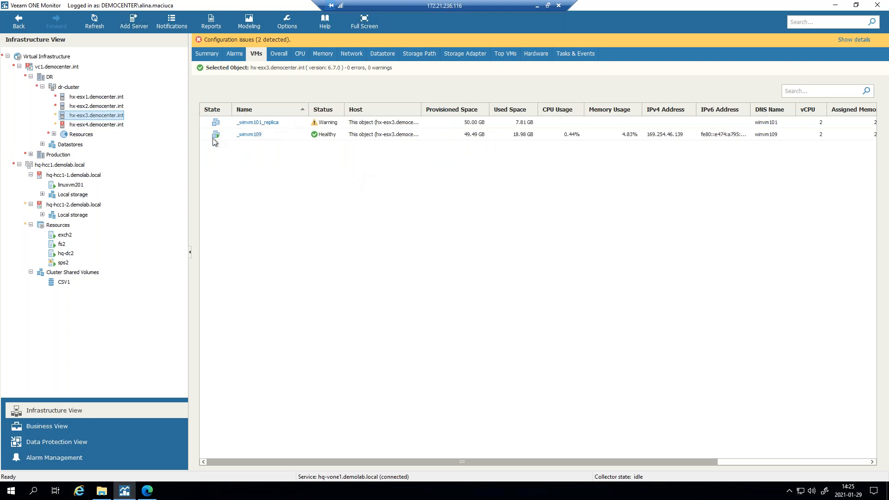
pyautogui.click(265, 123)
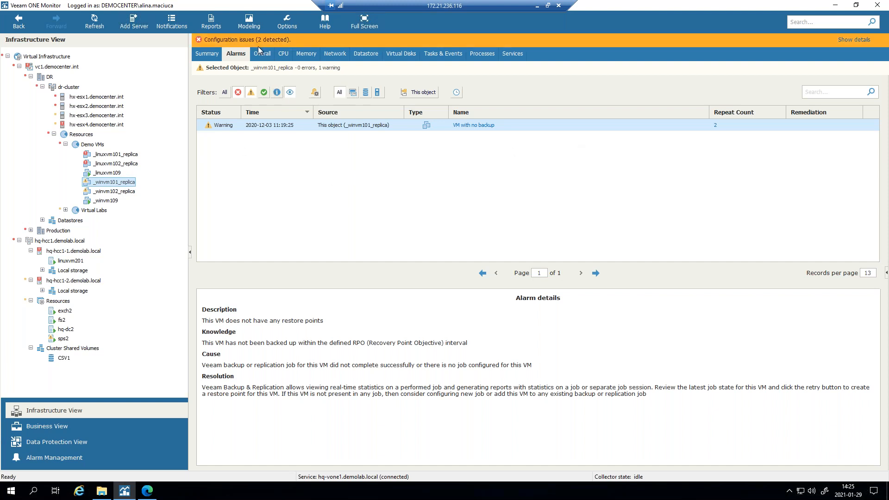
pyautogui.click(289, 54)
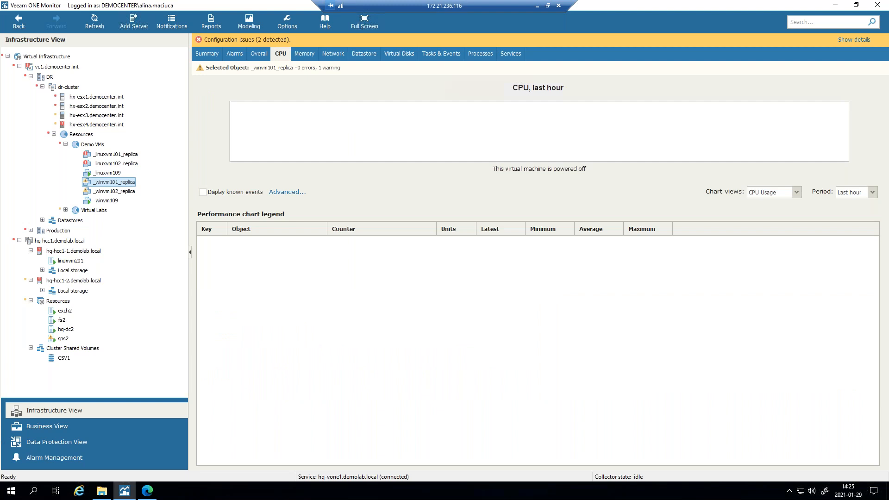
pyautogui.click(482, 53)
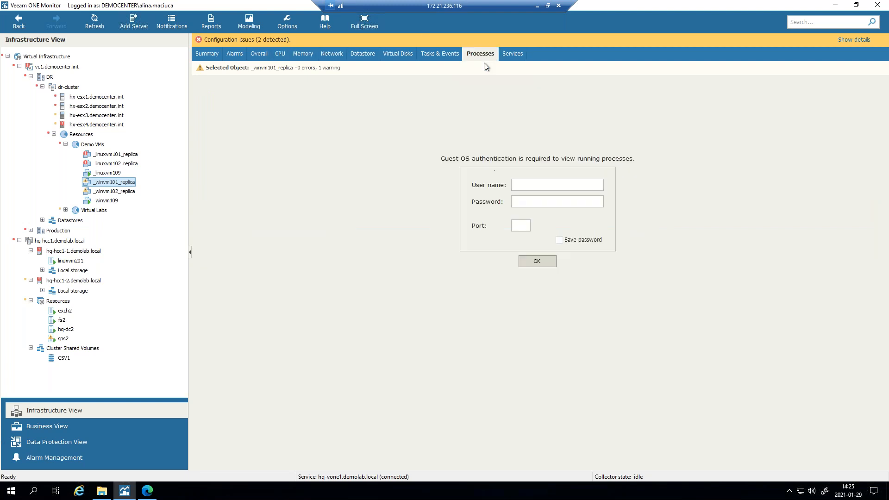
pyautogui.click(511, 56)
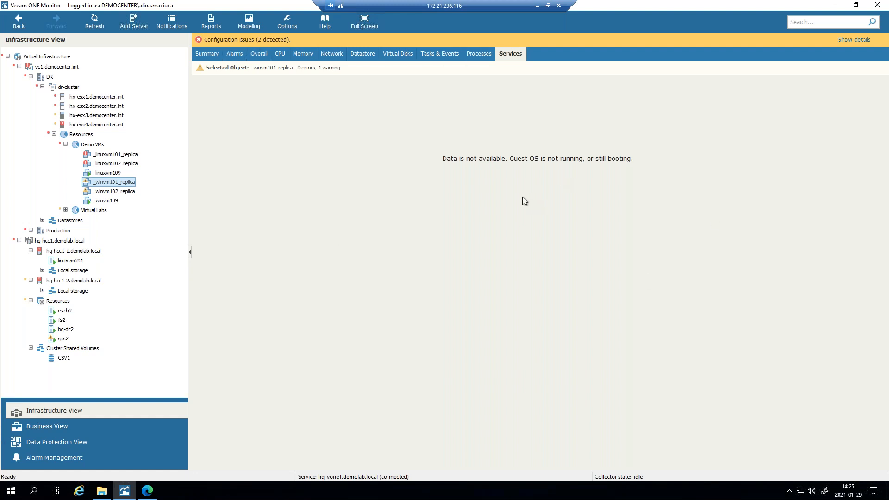
# - Switch to VM _linuxvm109 and check its Processes and Services views
pyautogui.click(95, 173)
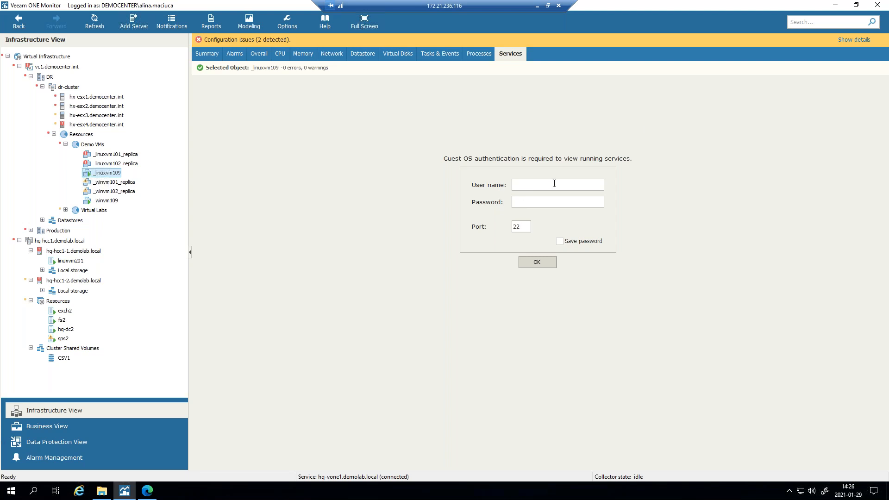
pyautogui.click(476, 53)
pyautogui.click(512, 58)
# - Switch to Business View, browse its Categories, Alarms and Summary, and expand the Business View tree
pyautogui.click(58, 426)
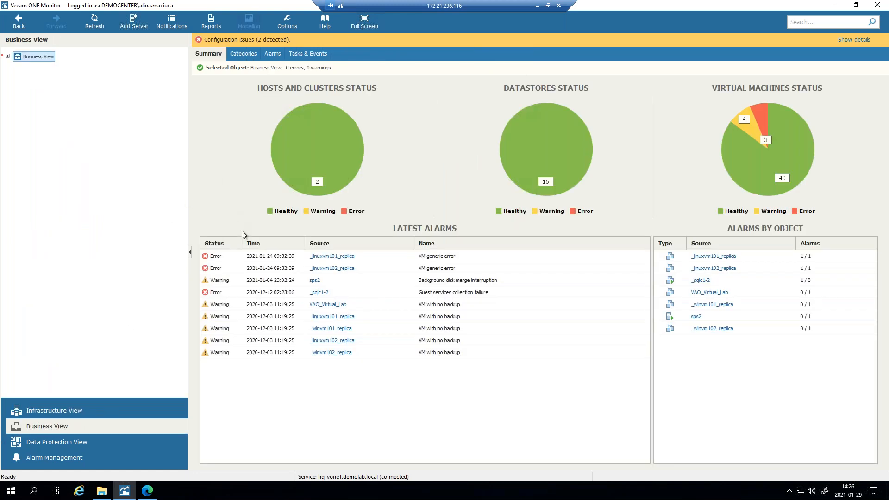
pyautogui.click(244, 55)
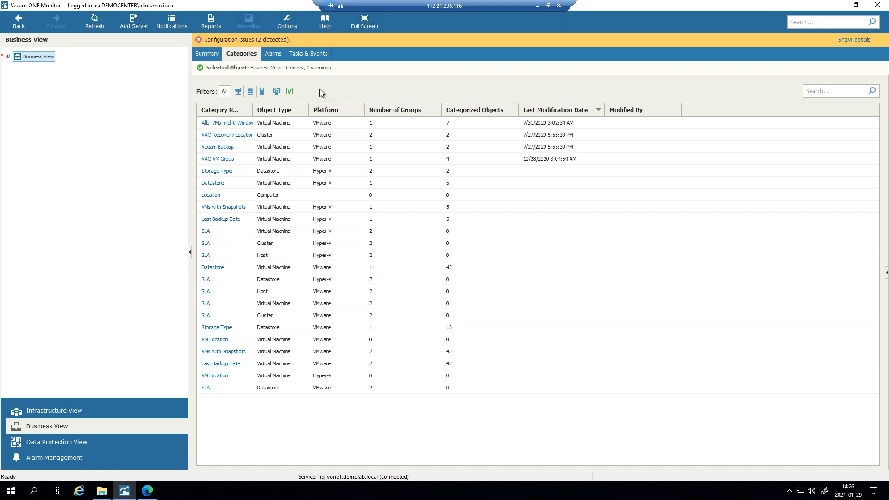
pyautogui.click(274, 59)
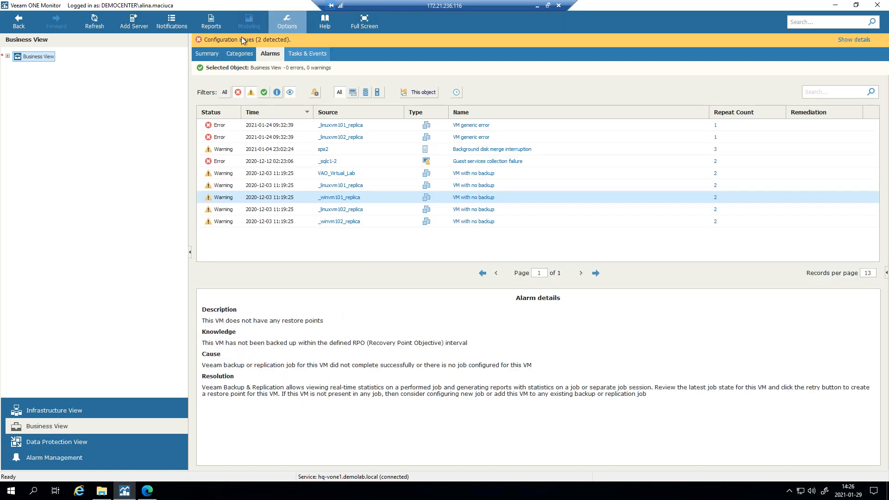
pyautogui.click(207, 54)
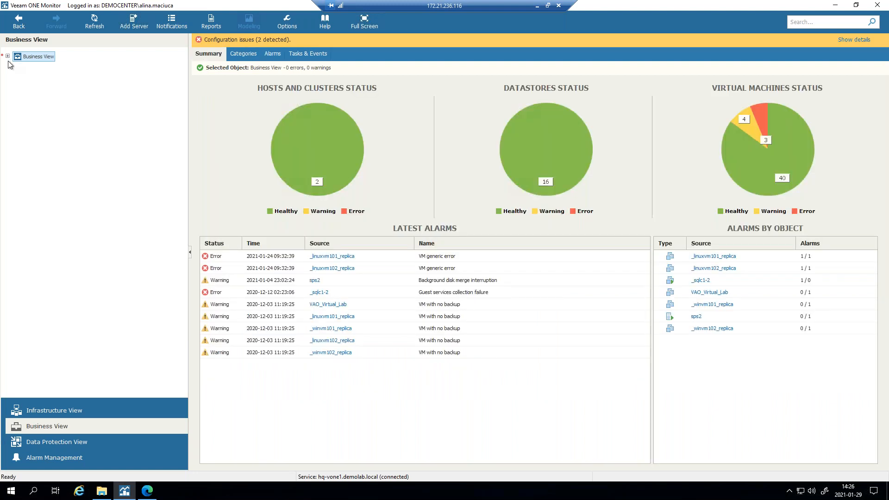
pyautogui.click(7, 56)
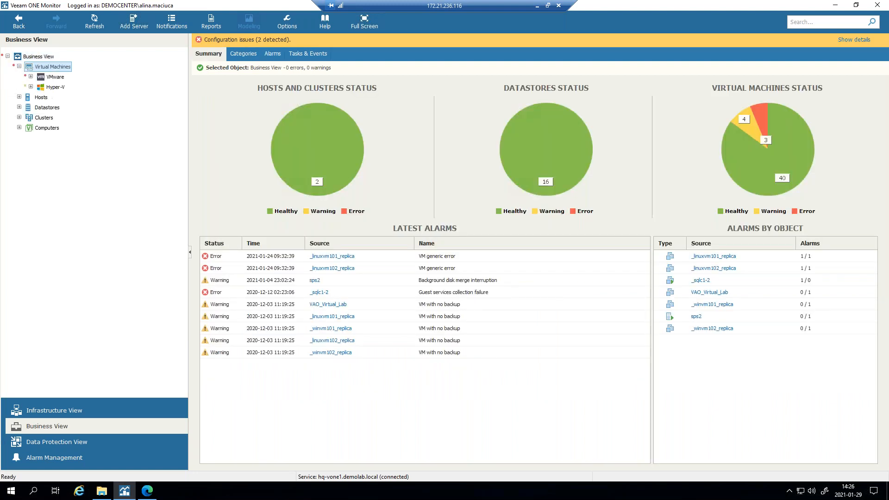
# - Start a new Host category named 'Busines' on the VMware vSphere platform
pyautogui.rightClick(52, 68)
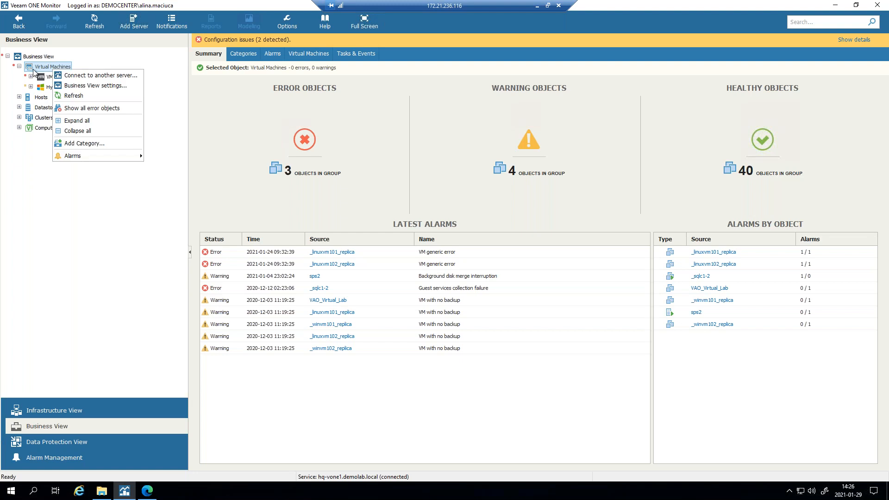
pyautogui.click(85, 144)
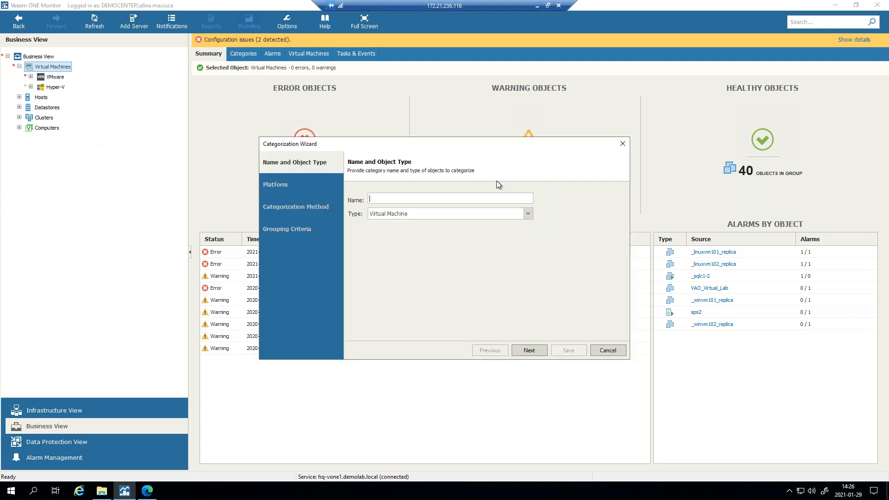
pyautogui.click(425, 217)
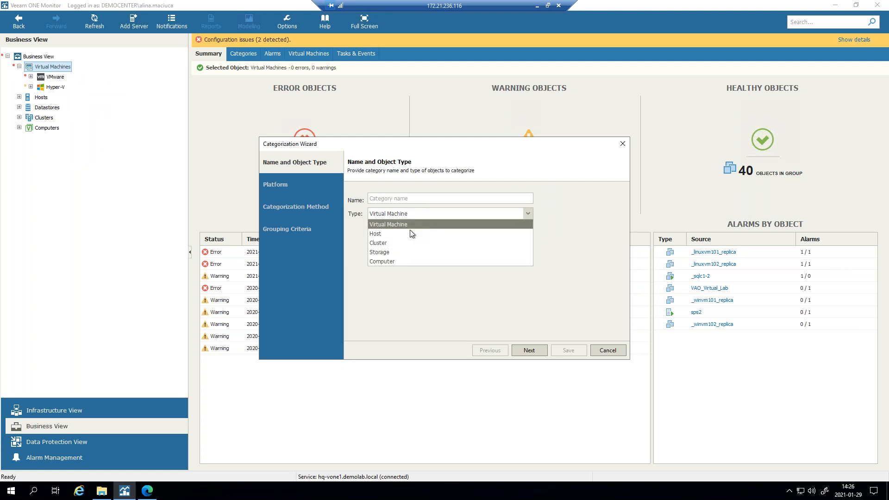
pyautogui.click(411, 234)
pyautogui.click(405, 199)
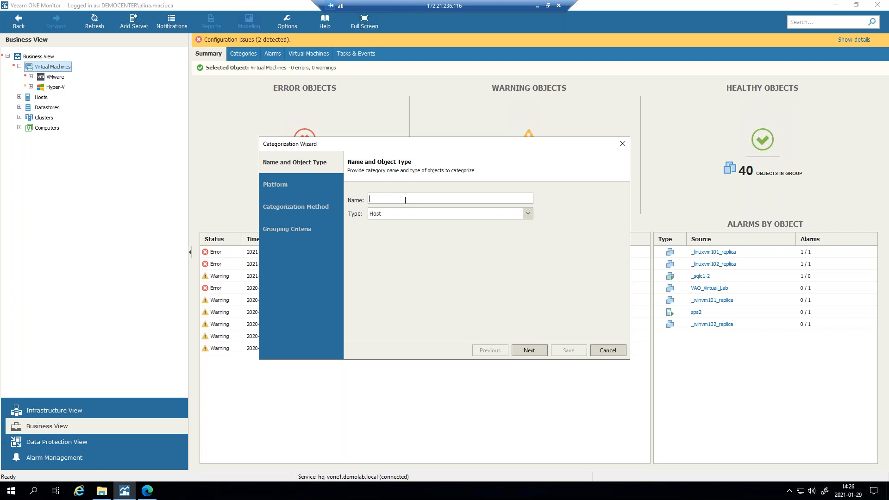
pyautogui.write('Business')
pyautogui.click(528, 350)
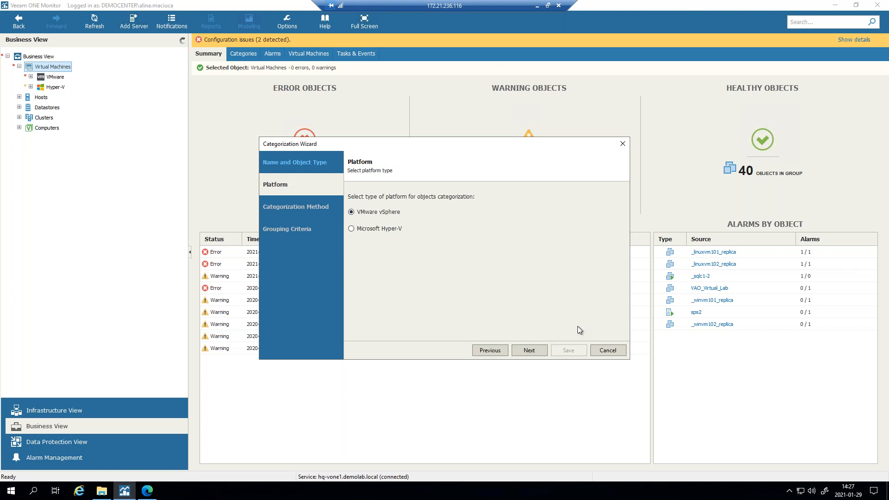
pyautogui.click(528, 352)
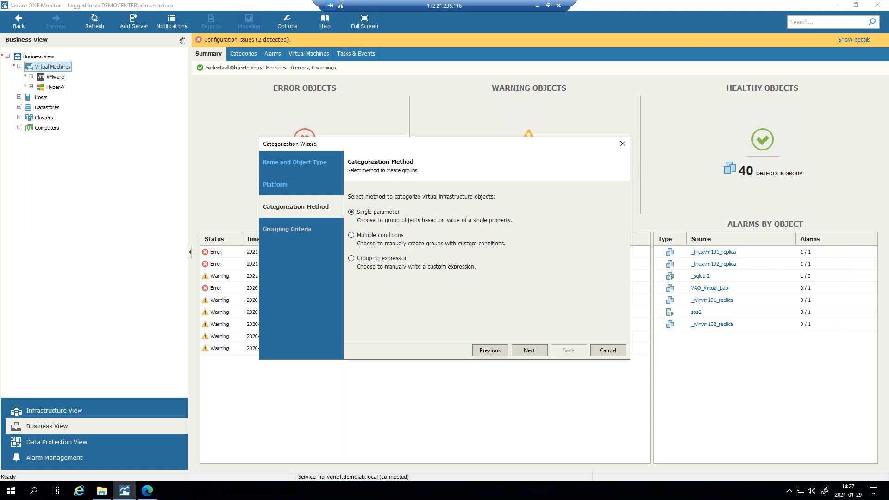
# - Choose grouping by multiple conditions and add a group named 'Categorozatmo'
pyautogui.click(371, 235)
pyautogui.click(533, 351)
pyautogui.click(364, 192)
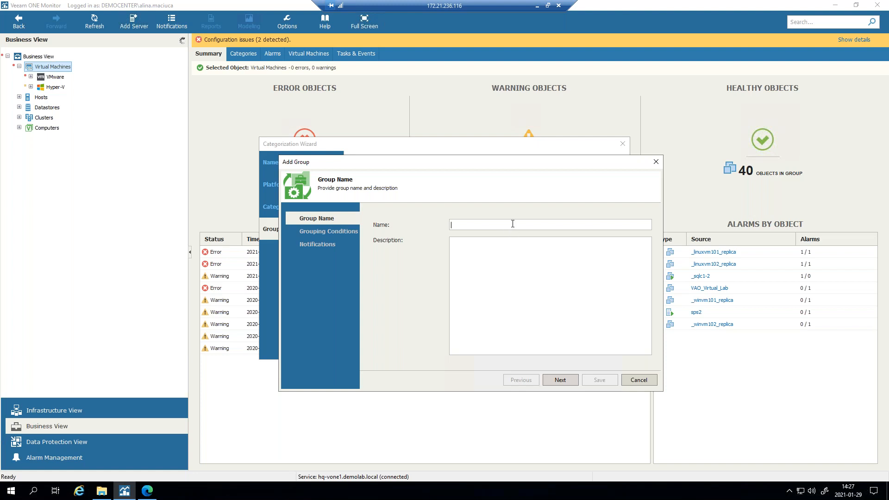
pyautogui.write('Categorozat')
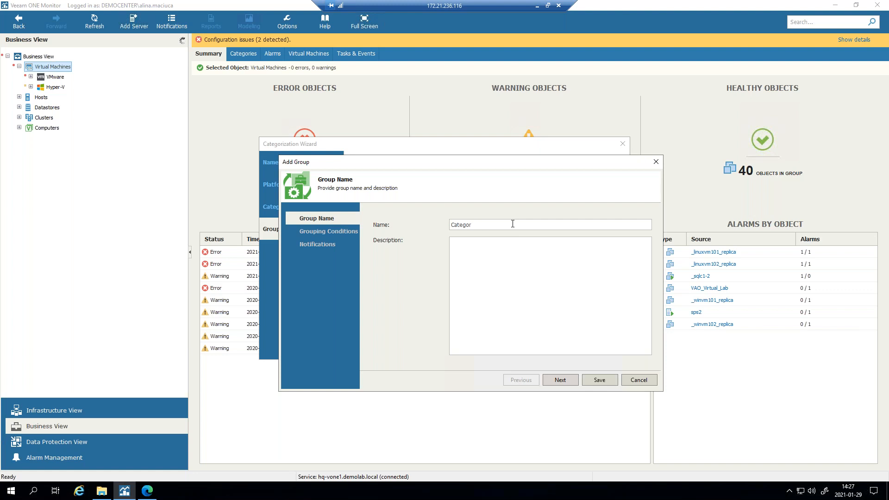
pyautogui.write('mo')
pyautogui.click(566, 379)
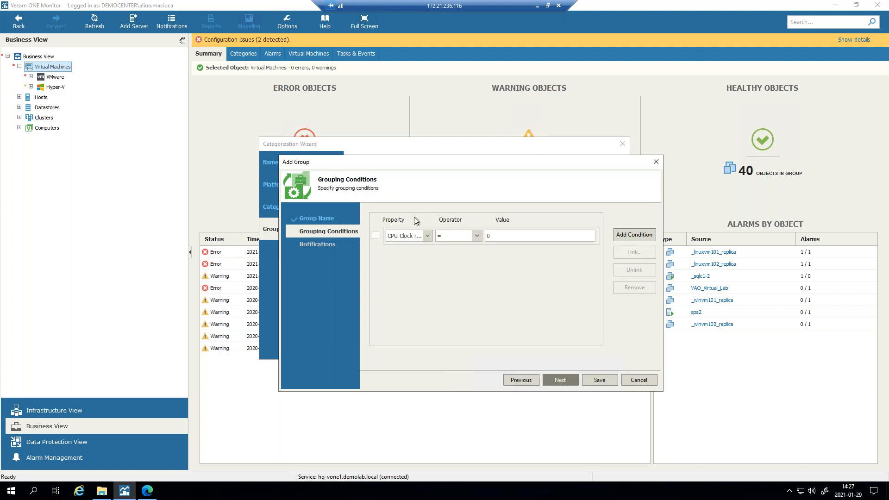
# - Keep CPU Clock rate as the grouping property, then cancel the new group and close the wizard
pyautogui.click(424, 236)
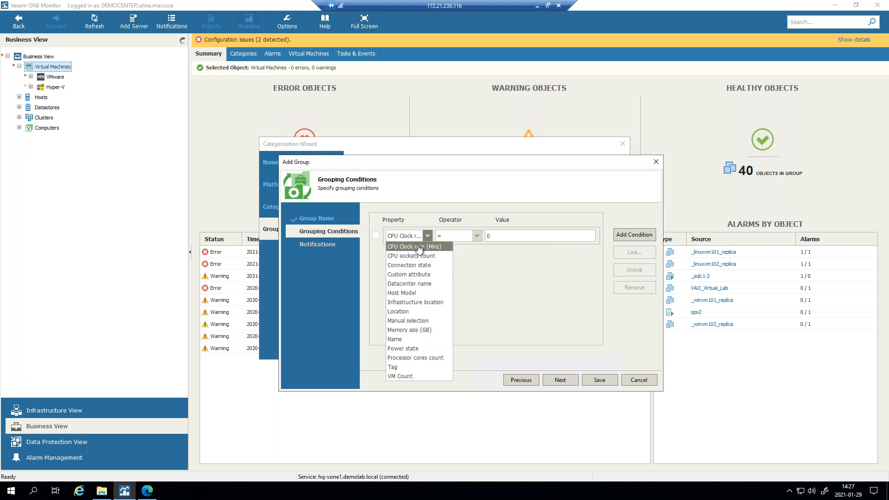
pyautogui.click(545, 274)
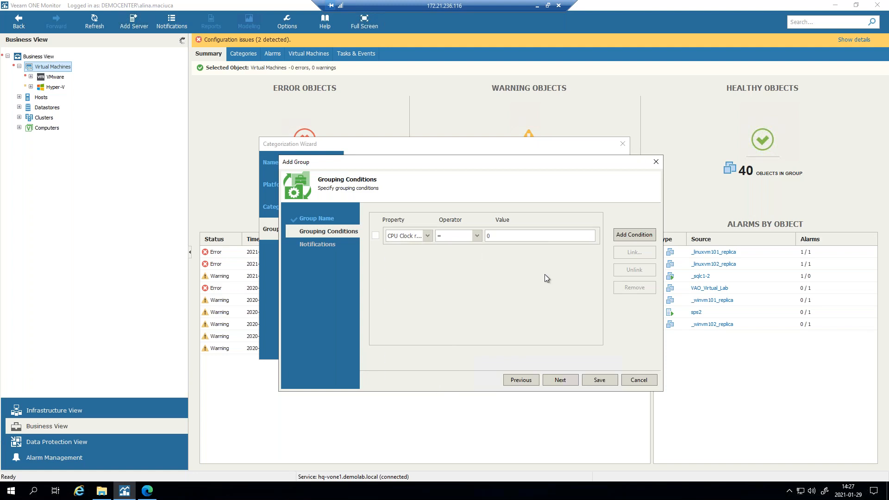
pyautogui.click(657, 163)
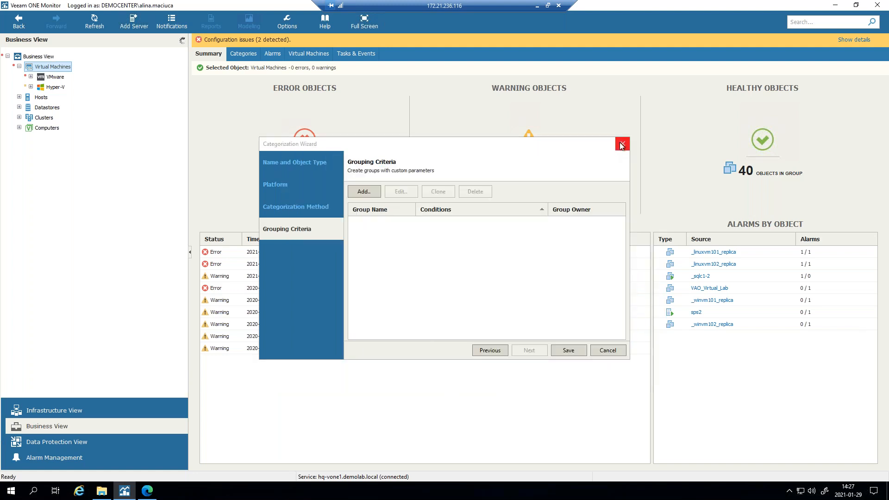
pyautogui.click(623, 143)
# - Open backup server hq-vbr1.demolab.local in Data Protection View and list its VM jobs in Warning status
pyautogui.click(80, 445)
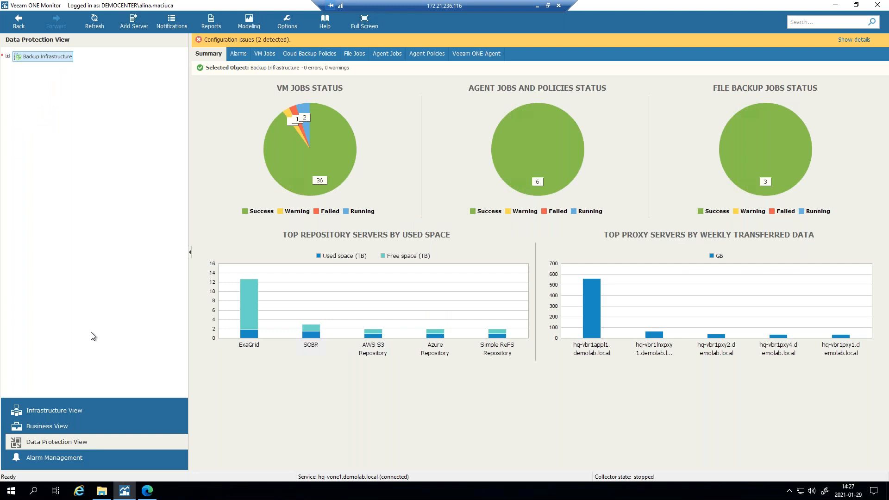
pyautogui.click(7, 56)
pyautogui.click(19, 67)
pyautogui.click(29, 66)
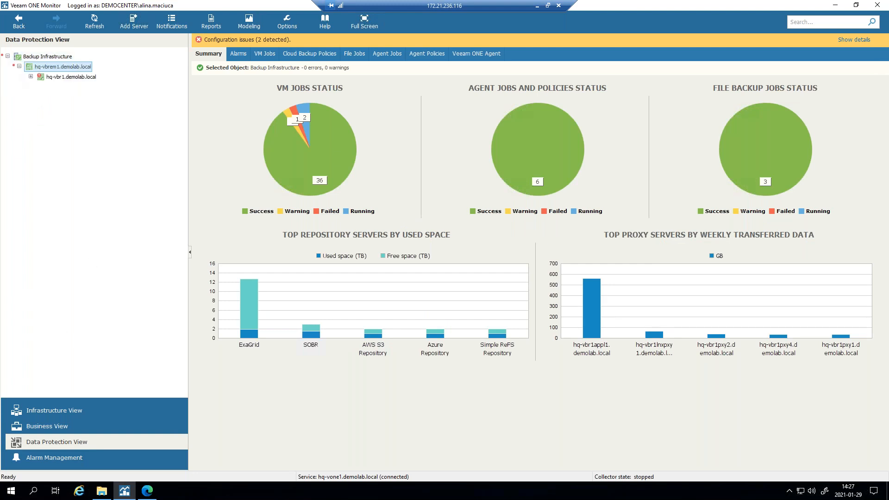
pyautogui.doubleClick(41, 79)
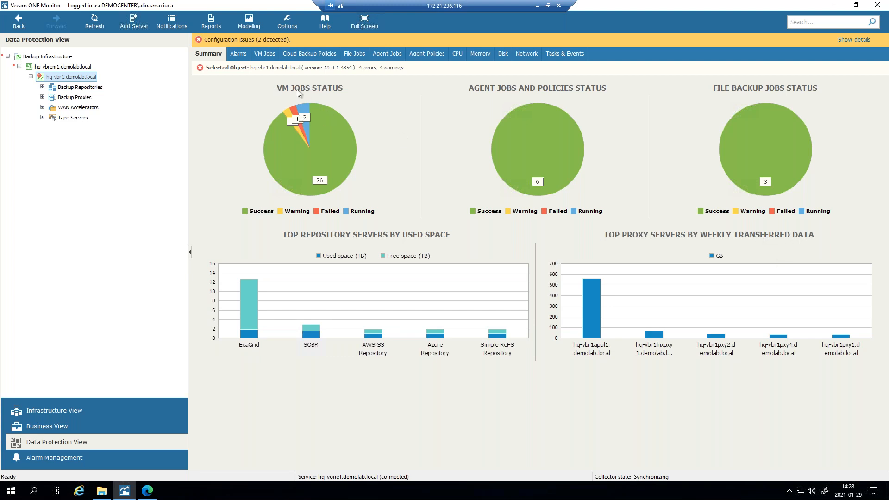
pyautogui.moveTo(294, 129)
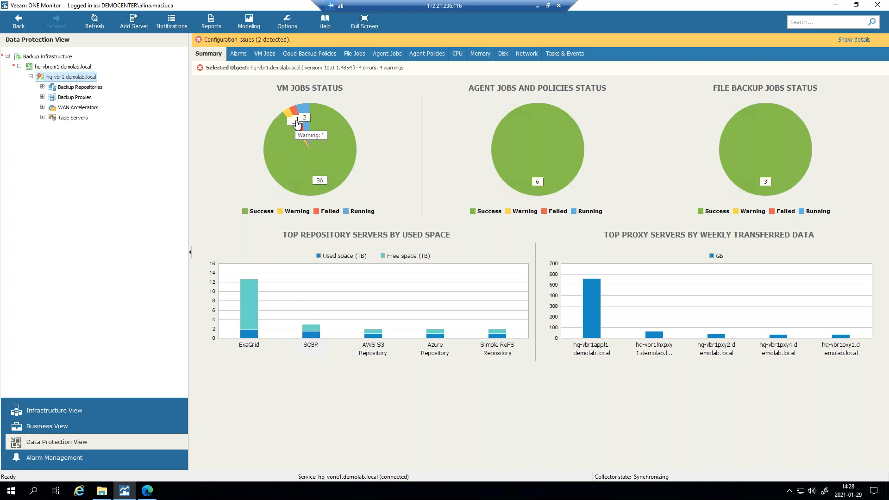
pyautogui.click(298, 121)
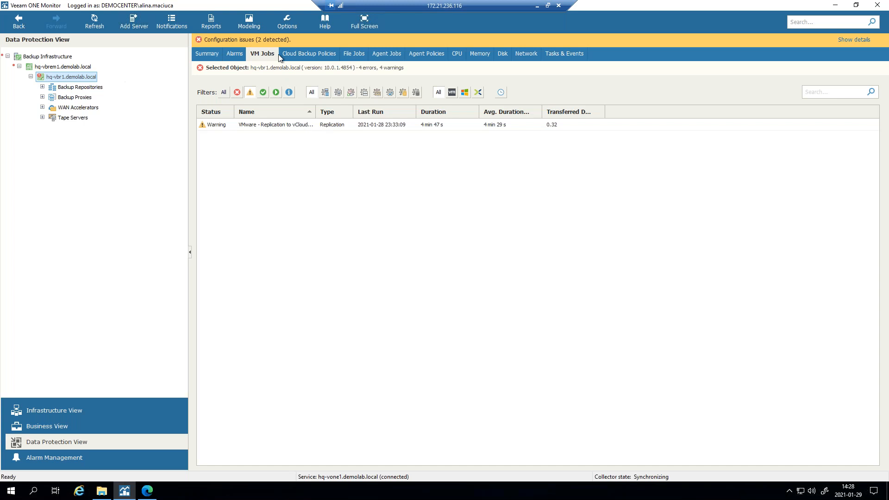
# - Browse hq-vbr1's Cloud Backup Policies, File Jobs and Agent Jobs tabs
pyautogui.click(299, 54)
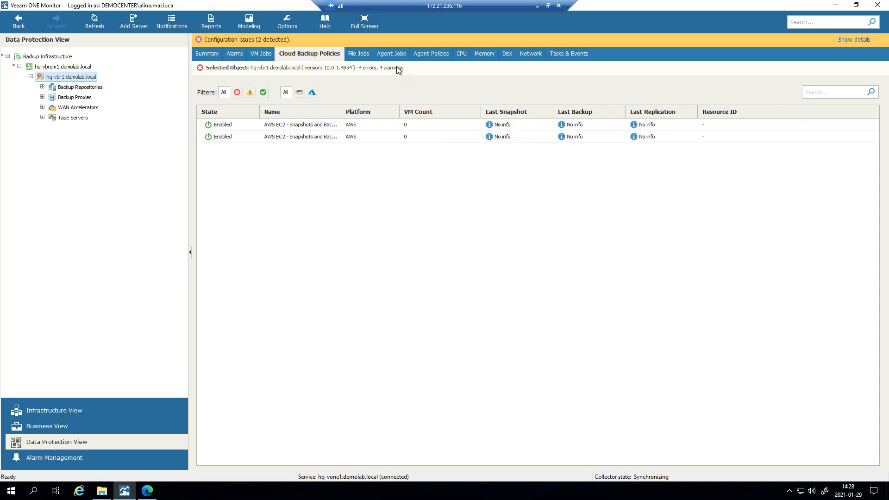
pyautogui.click(354, 55)
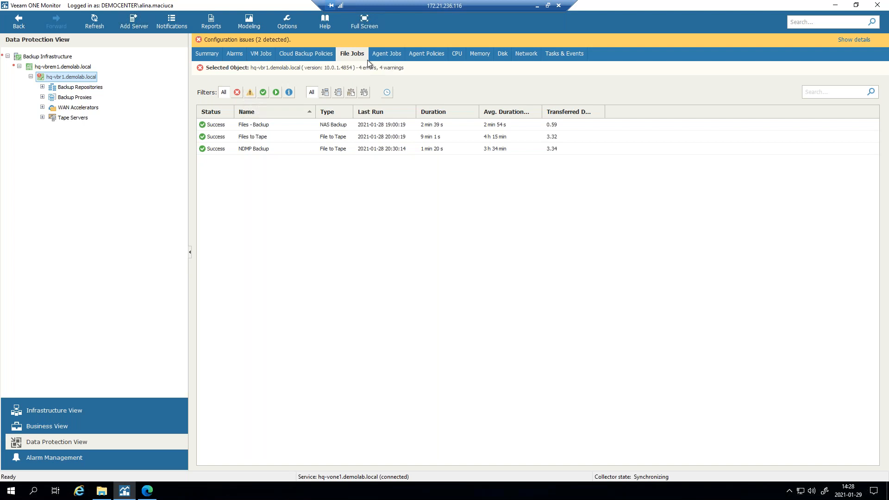
pyautogui.click(388, 56)
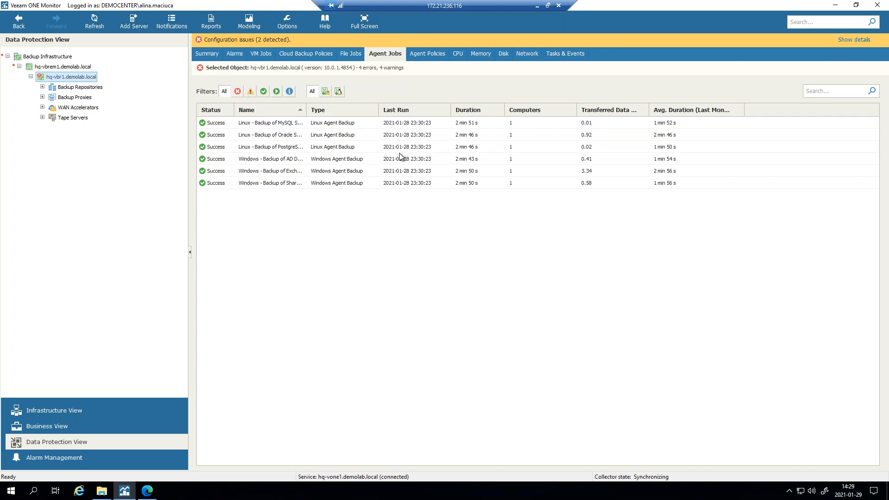
# - Select the AD Domain Controller agent job, widen the Name column, then review agent policies and last-hour CPU
pyautogui.click(383, 159)
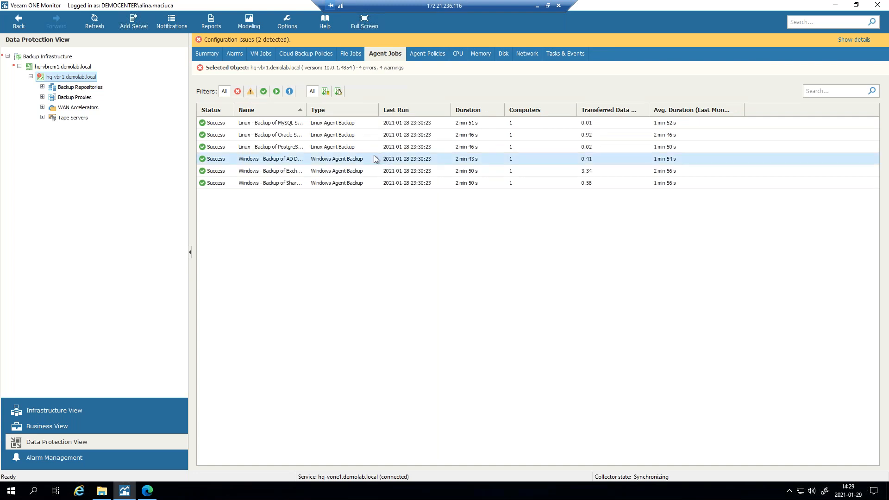
pyautogui.moveTo(307, 110); pyautogui.dragTo(348, 111)
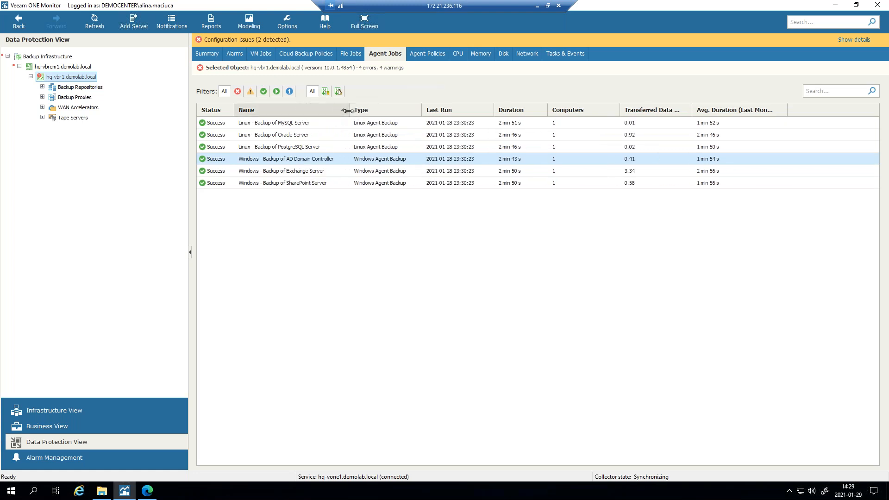
pyautogui.click(428, 54)
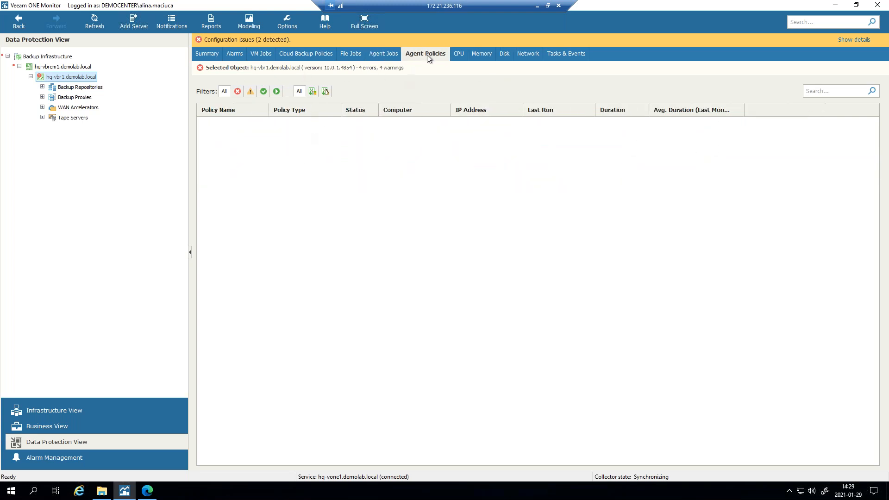
pyautogui.click(458, 58)
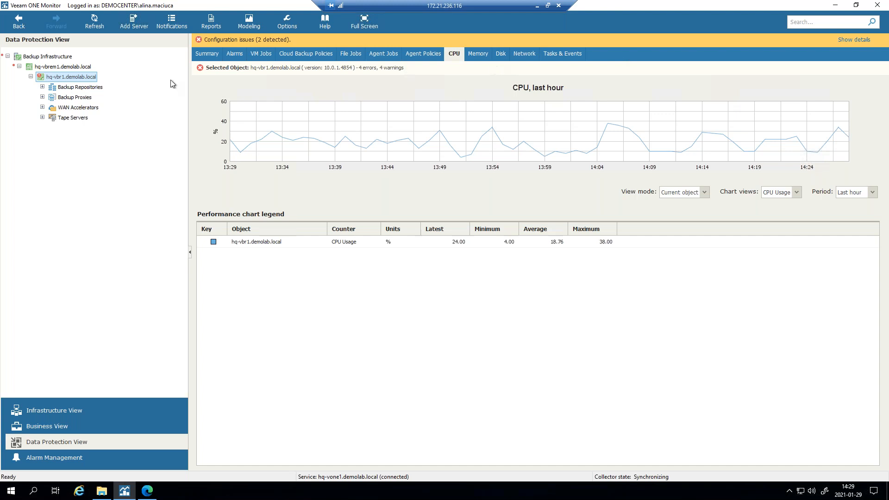
# - Open the Backup Repositories overview, expand it, and view the ExaGrid repository summary
pyautogui.click(76, 88)
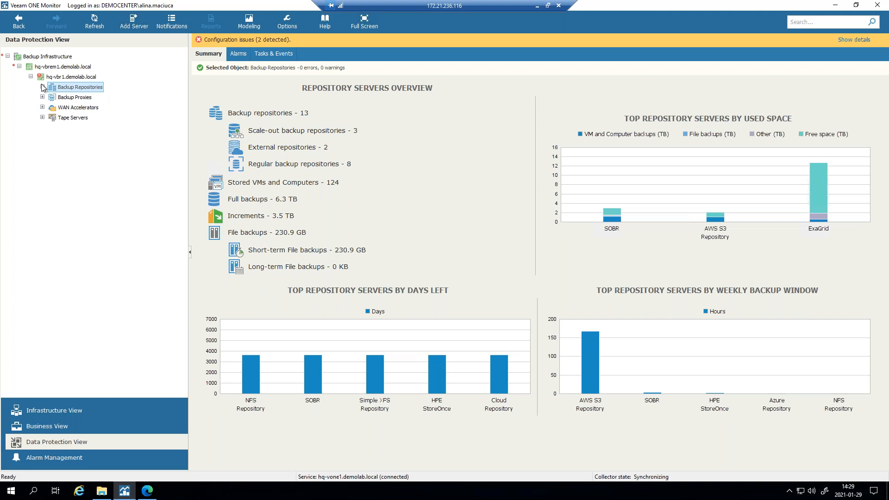
pyautogui.click(42, 87)
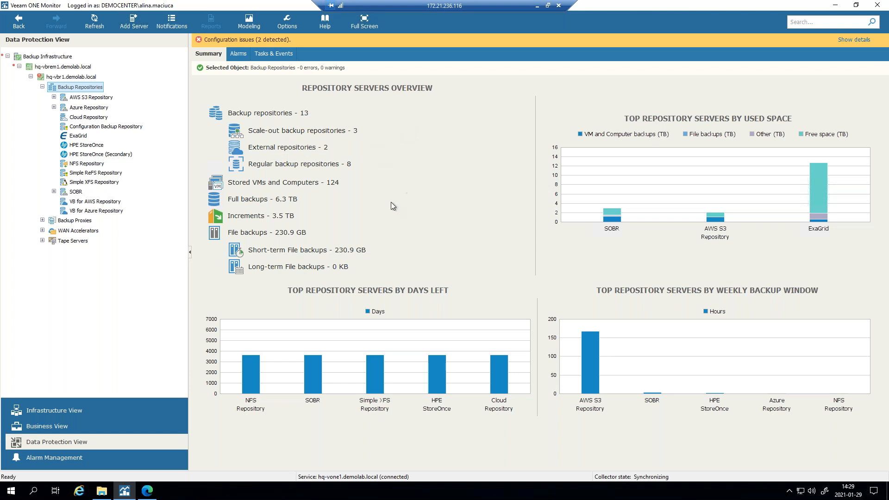
pyautogui.click(86, 138)
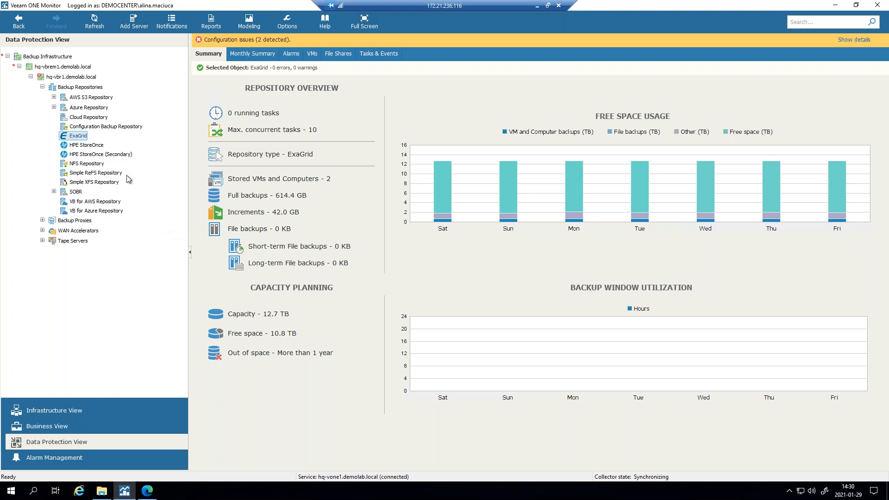
# - Check the SOBR, VB for AWS and VB for Azure repositories, then expand SOBR's three extents
pyautogui.click(76, 193)
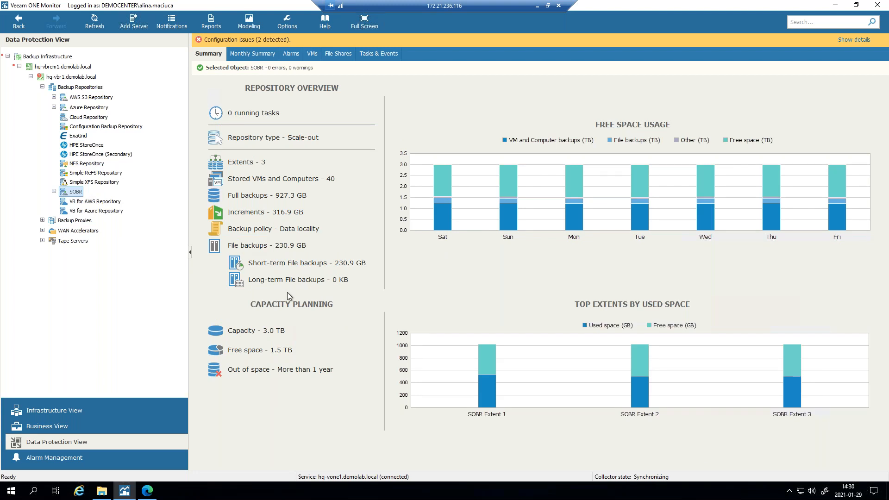
pyautogui.click(114, 201)
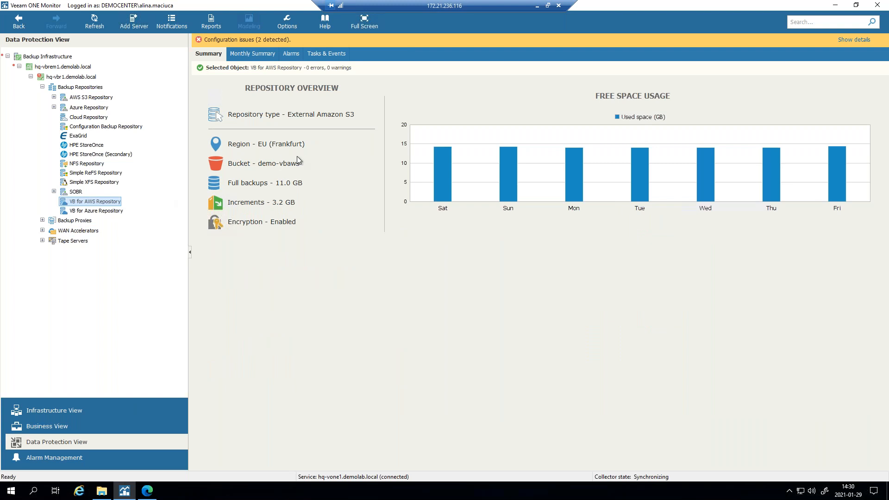
pyautogui.click(98, 212)
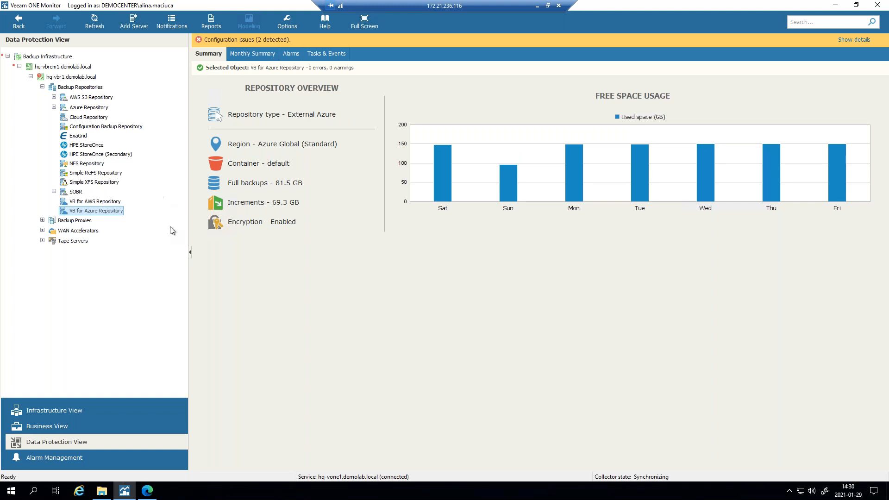
pyautogui.click(76, 191)
pyautogui.click(54, 191)
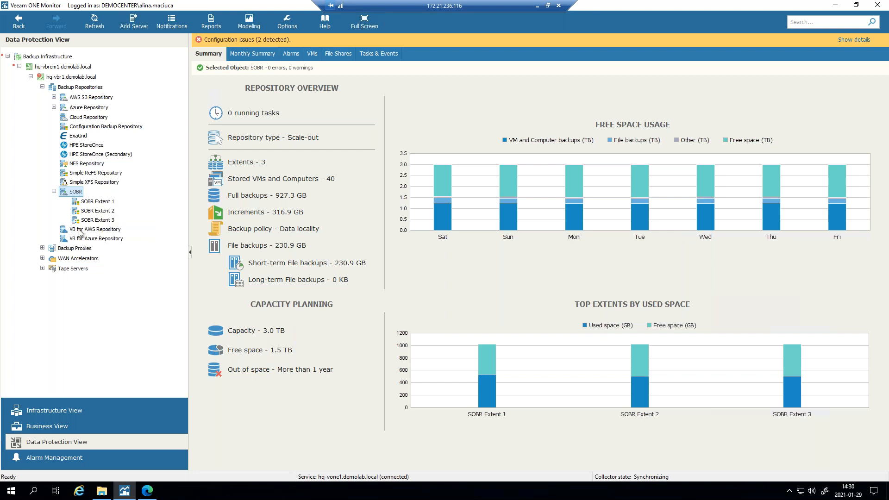
pyautogui.click(42, 248)
# - Expand Backup Proxies > VM Proxies and show hq-hcc1-1's last-hour CPU usage
pyautogui.click(79, 258)
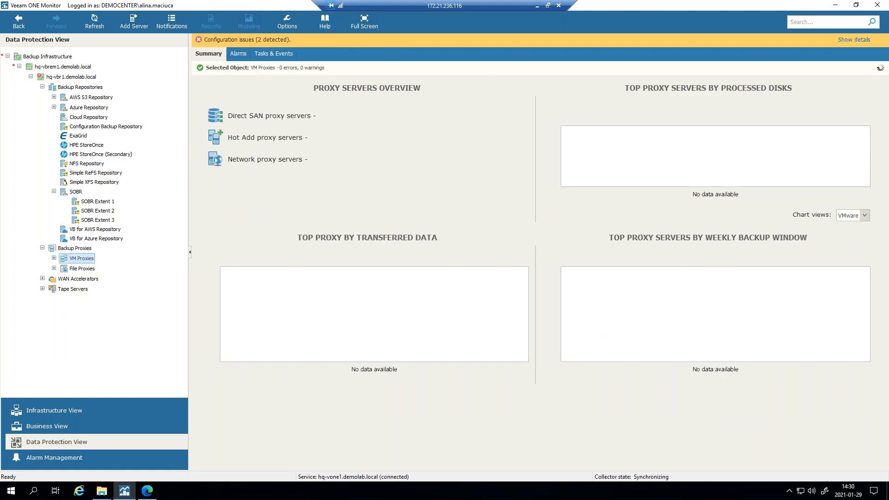
pyautogui.click(53, 258)
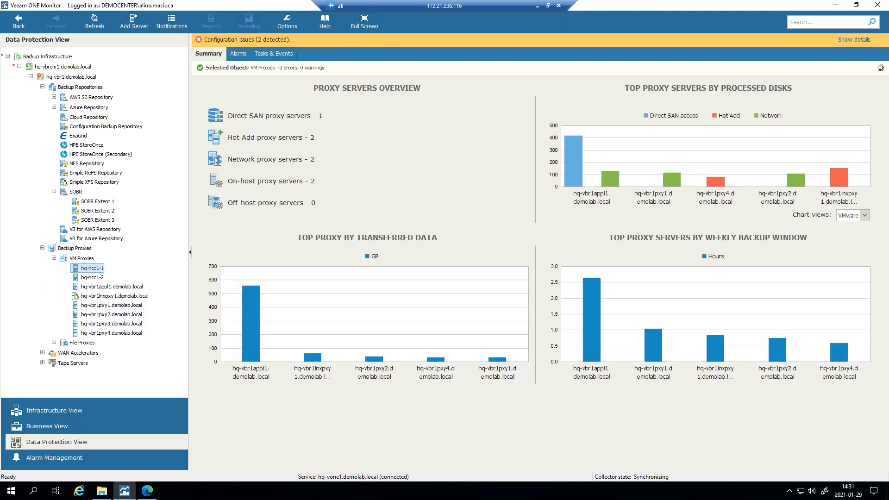
pyautogui.click(93, 268)
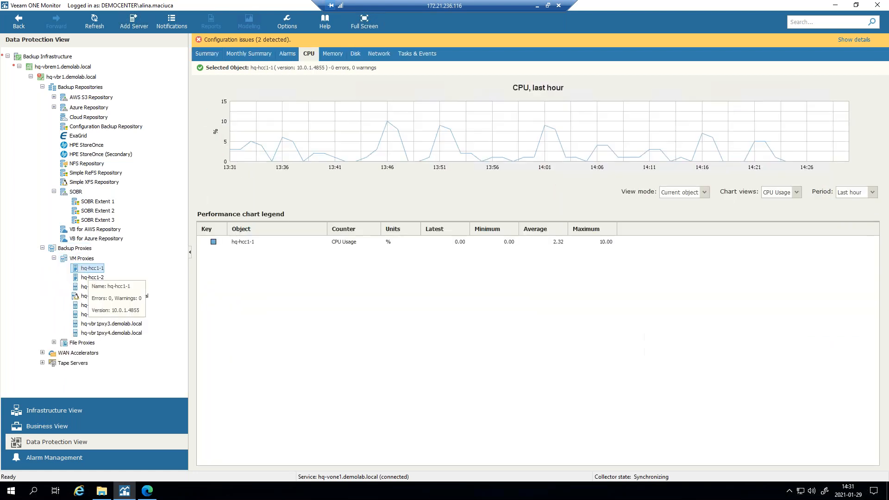
# - Preview hq-hcc1-1's Alarms > Assign menu without choosing anything, then switch to Alarm Management
pyautogui.rightClick(96, 269)
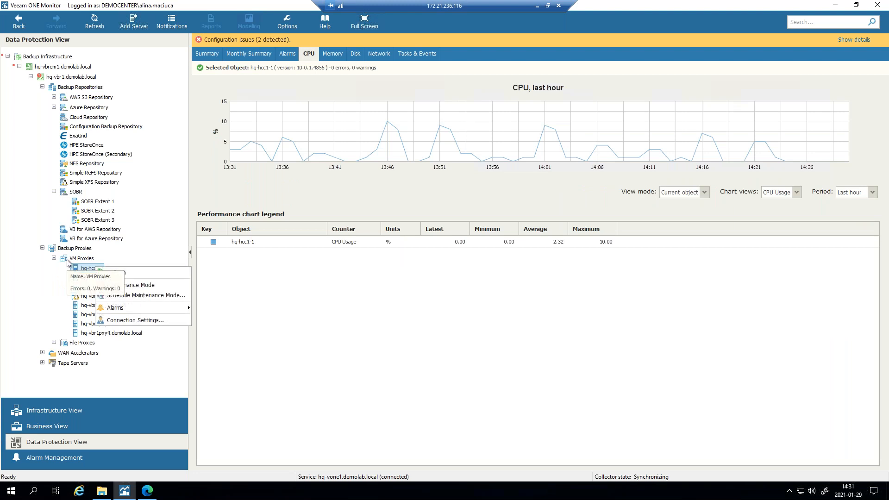
pyautogui.moveTo(164, 307)
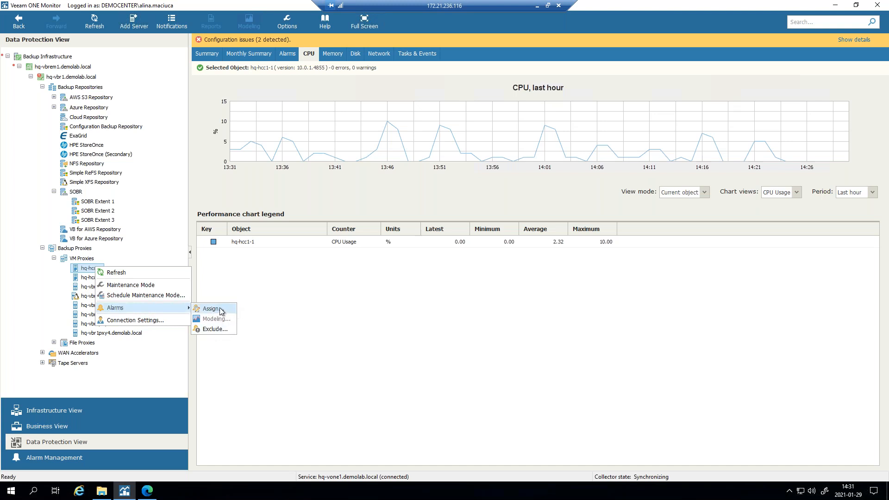
pyautogui.click(441, 315)
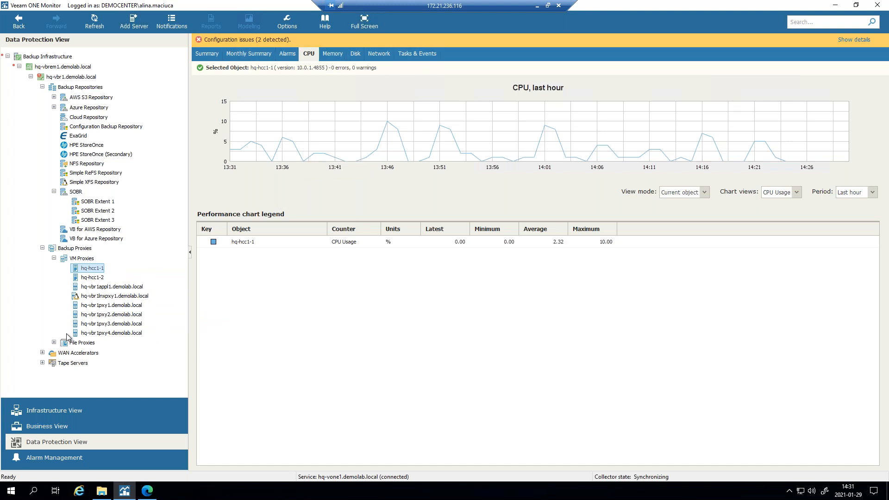
pyautogui.click(117, 459)
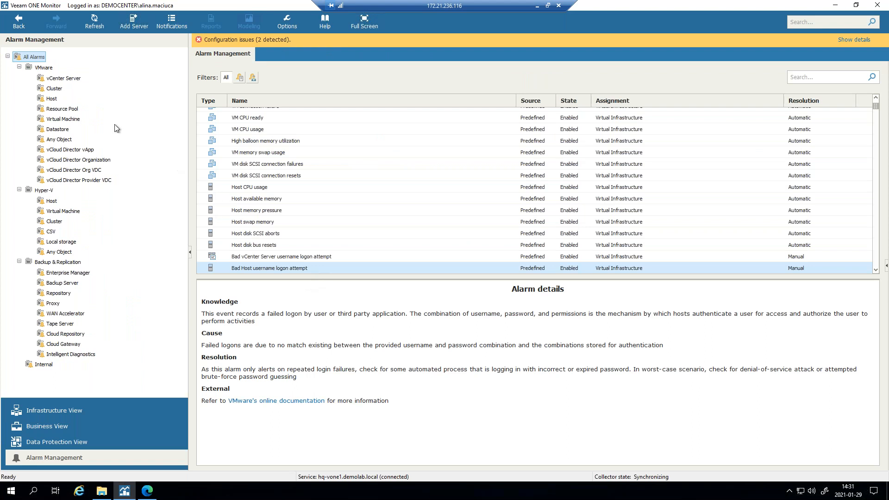
# - Filter the alarm list by 'ransomw' and bring up actions for the second Possible ransomware activity alarm
pyautogui.scroll(3, 383, 143)
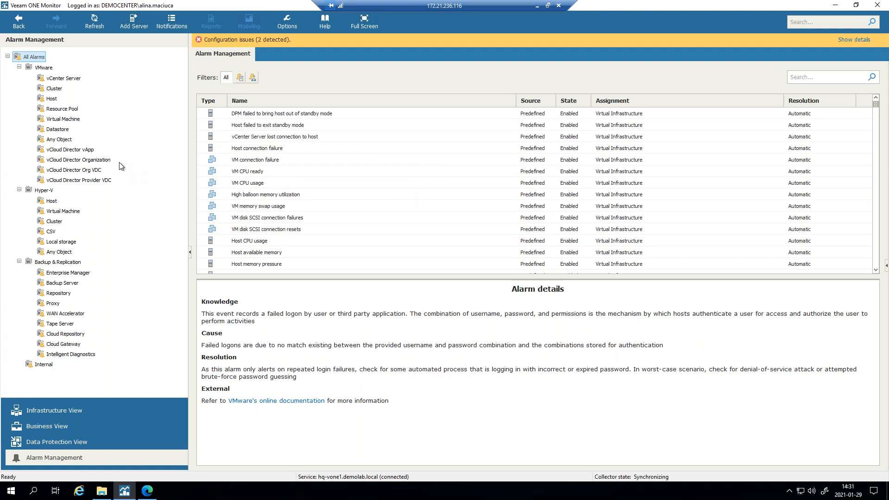
pyautogui.click(814, 79)
pyautogui.write('ransomware')
pyautogui.press('Return')
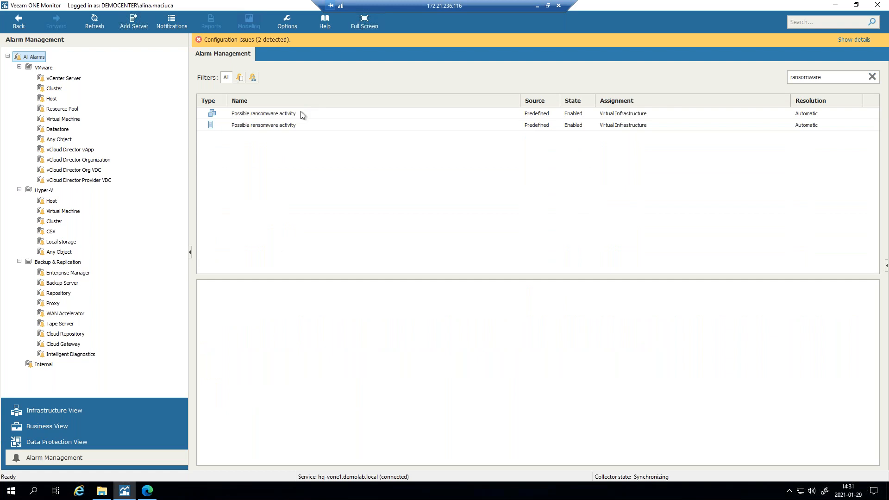
pyautogui.click(299, 123)
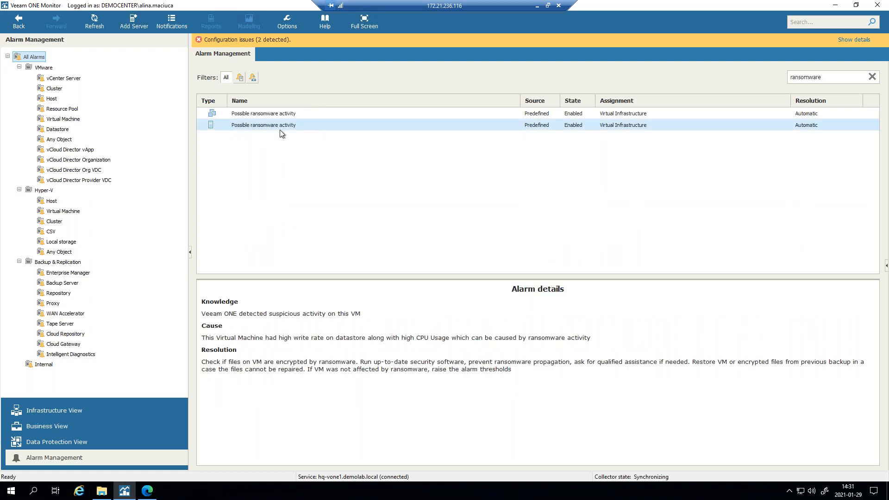
pyautogui.rightClick(280, 130)
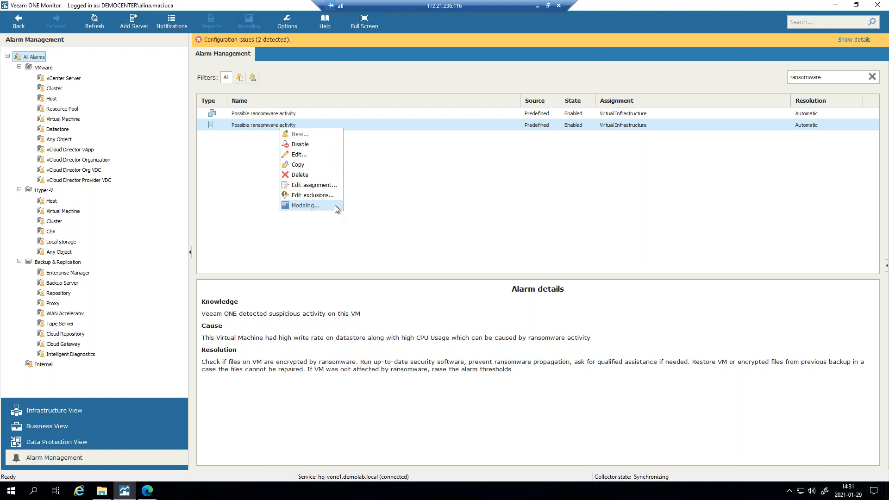
# - Inspect the Hyper-V ransomware alarm's Rules tab, then close its settings
pyautogui.click(305, 156)
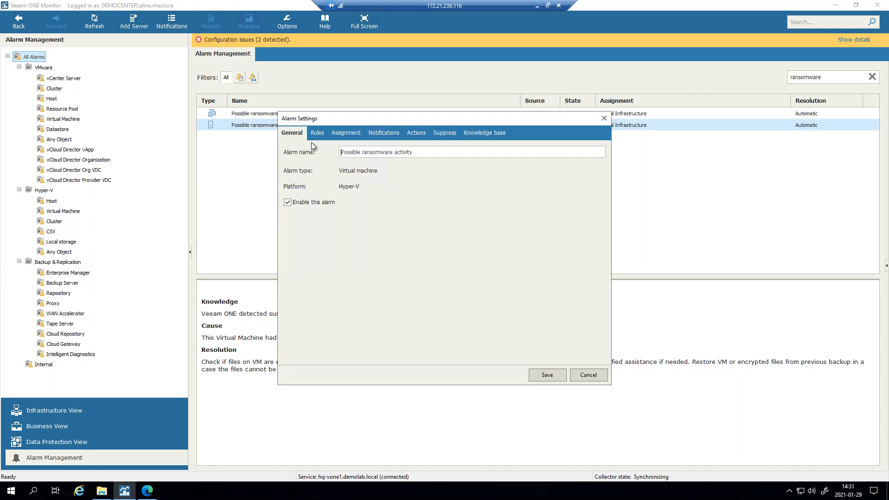
pyautogui.click(321, 135)
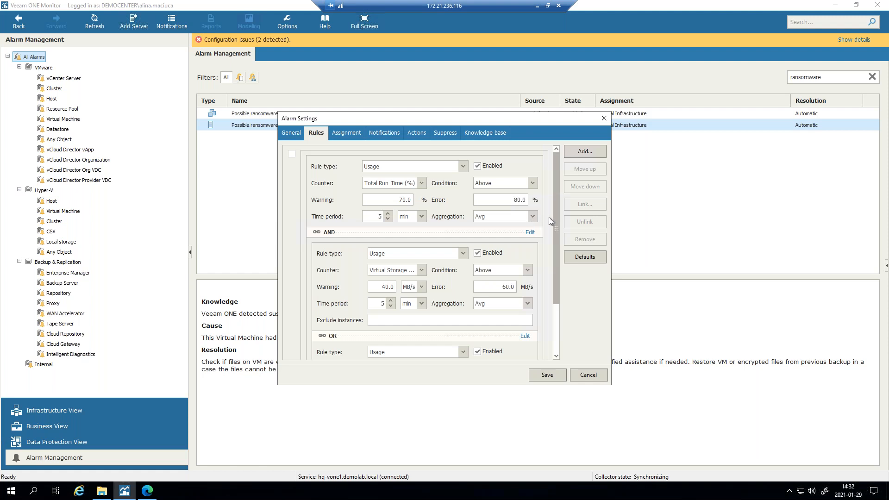
pyautogui.moveTo(555, 226); pyautogui.dragTo(546, 344)
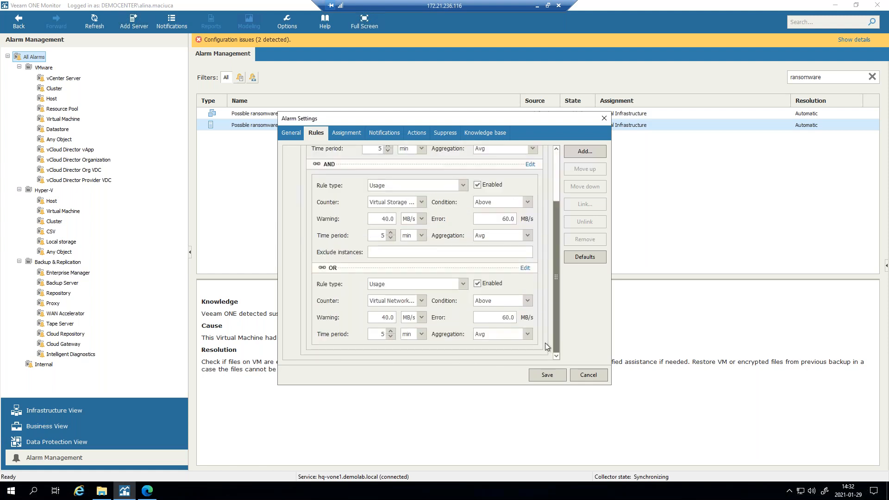
pyautogui.scroll(3, 548, 218)
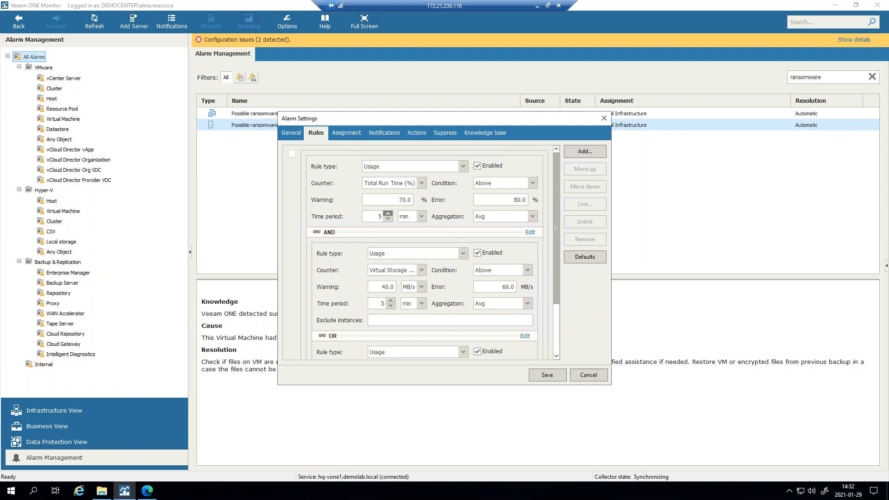
pyautogui.click(604, 119)
# - Open the VMware ransomware alarm's Rules tab showing CPU Usage, Datastore Write Rate and Network Transmit Rate
pyautogui.click(287, 116)
pyautogui.rightClick(288, 116)
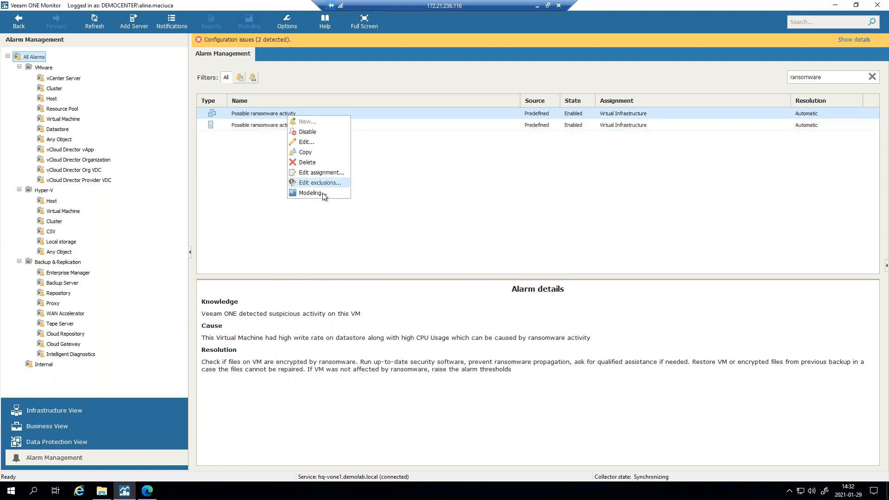
pyautogui.click(306, 142)
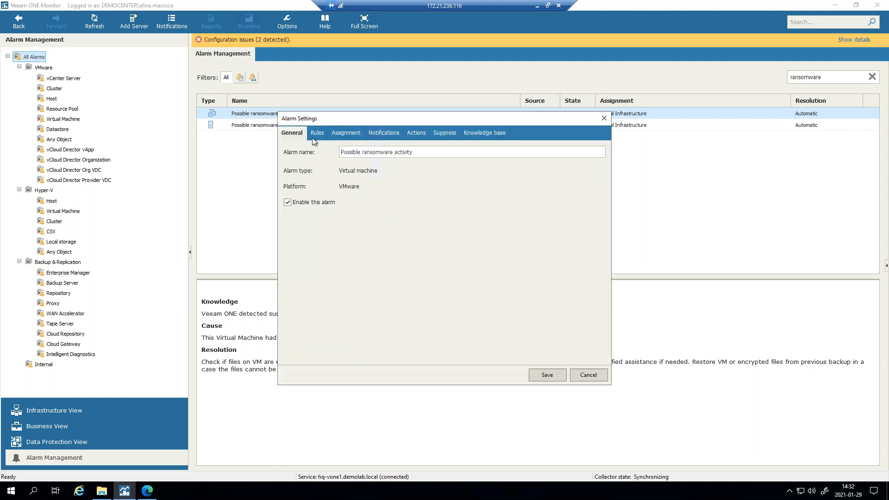
pyautogui.click(314, 133)
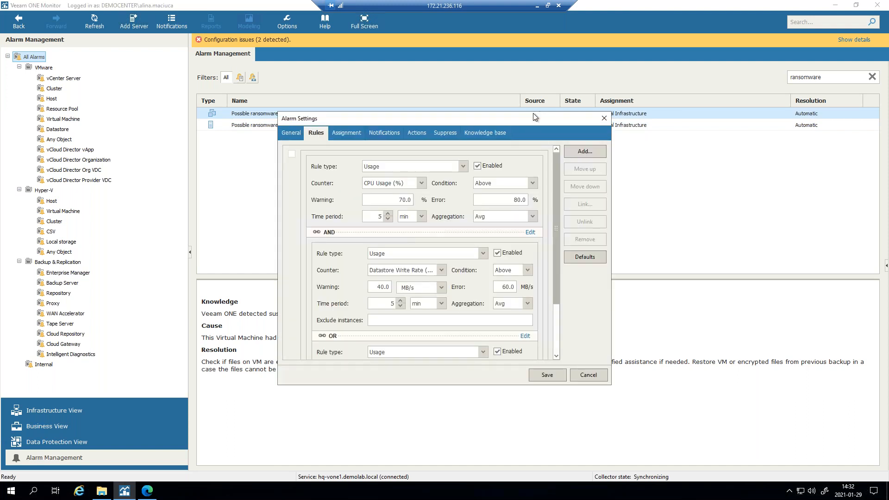
pyautogui.moveTo(532, 120); pyautogui.dragTo(558, 29)
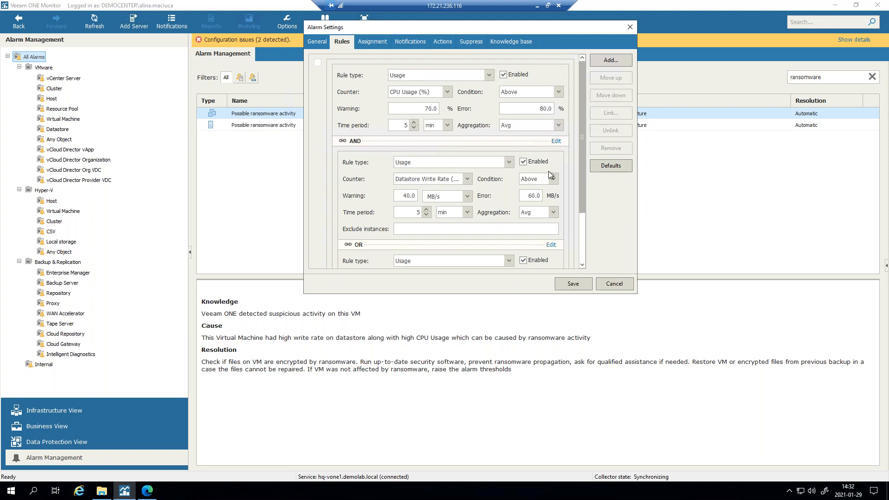
pyautogui.moveTo(584, 157); pyautogui.dragTo(579, 219)
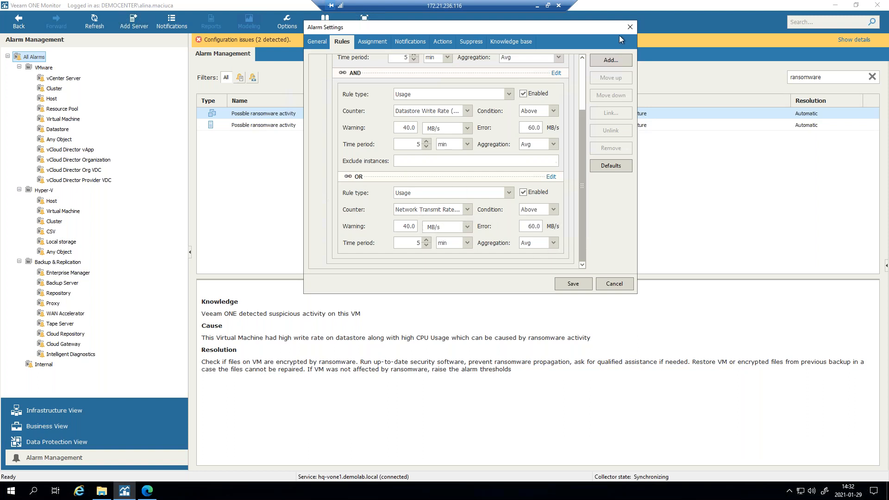
# - Review the alarm's Virtual Infrastructure assignment and start adding a target from the infrastructure tree
pyautogui.click(371, 43)
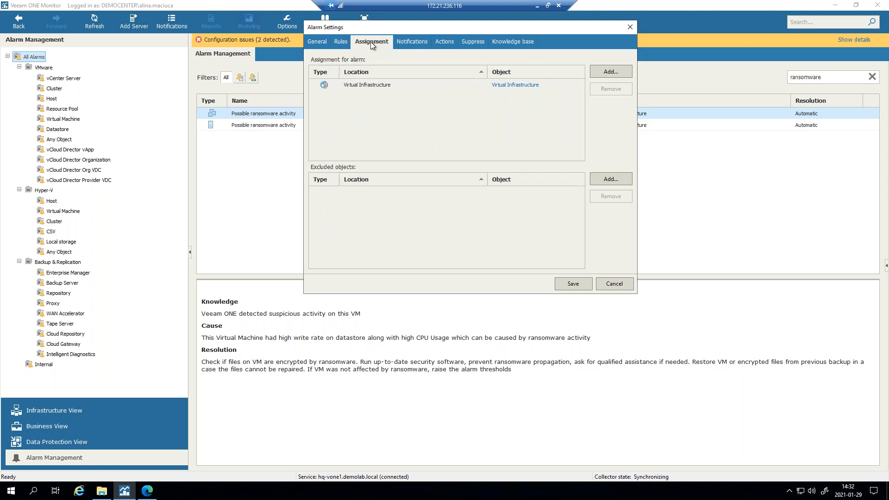
pyautogui.click(388, 86)
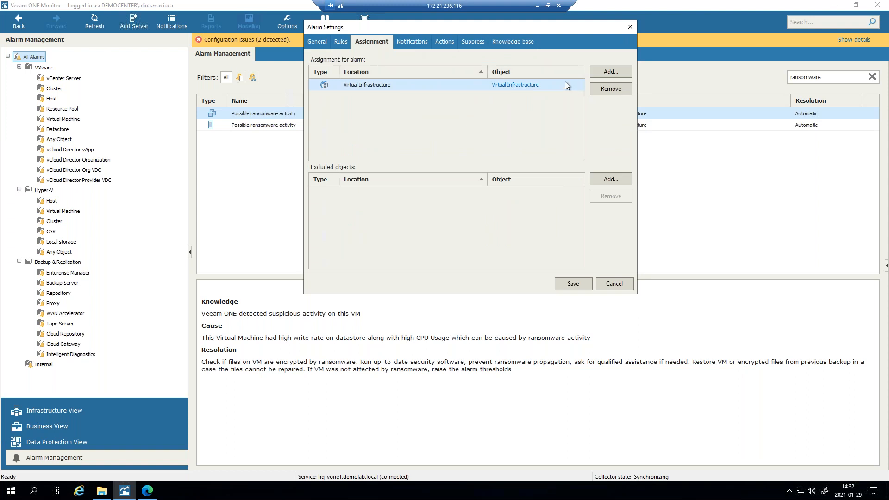
pyautogui.click(600, 76)
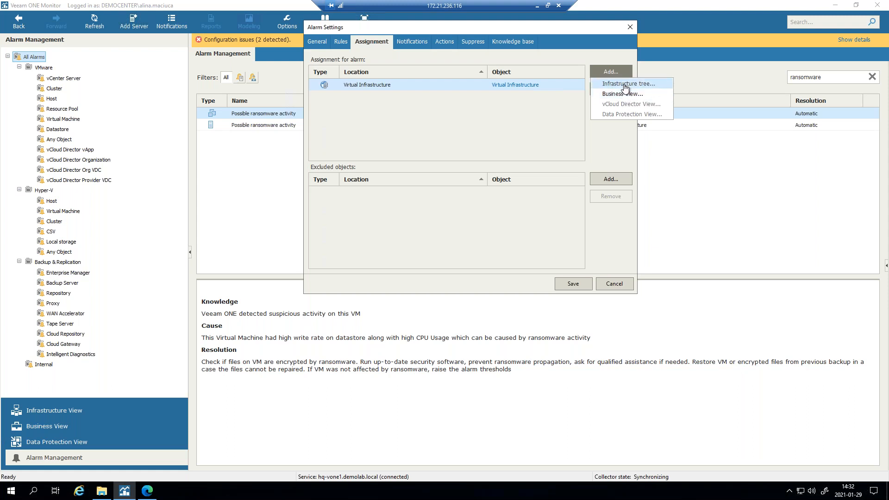
pyautogui.click(625, 87)
# - Expand vc1.democenter.int, DR, Production and prod-cluster, pick host esx15.democenter.int, and confirm
pyautogui.click(374, 166)
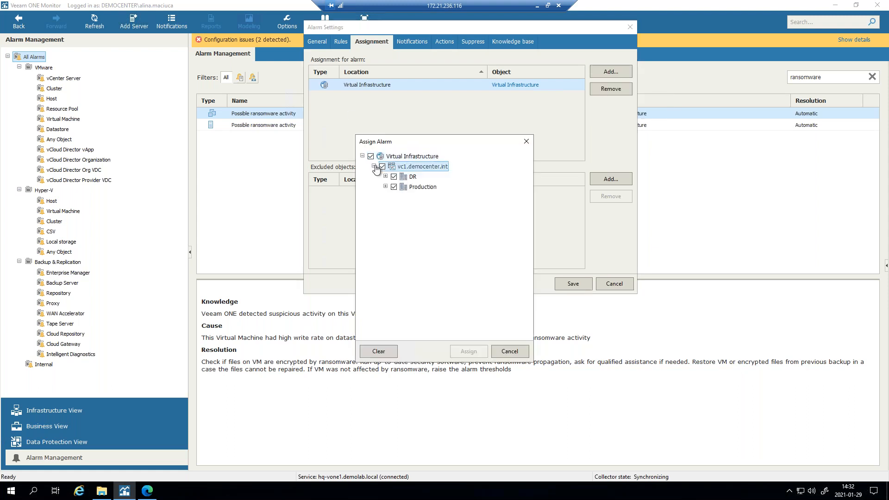
pyautogui.click(385, 177)
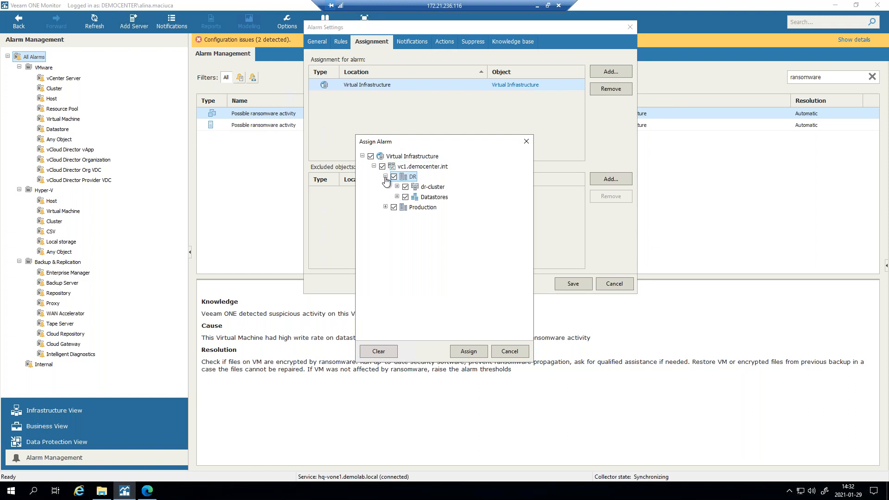
pyautogui.click(385, 207)
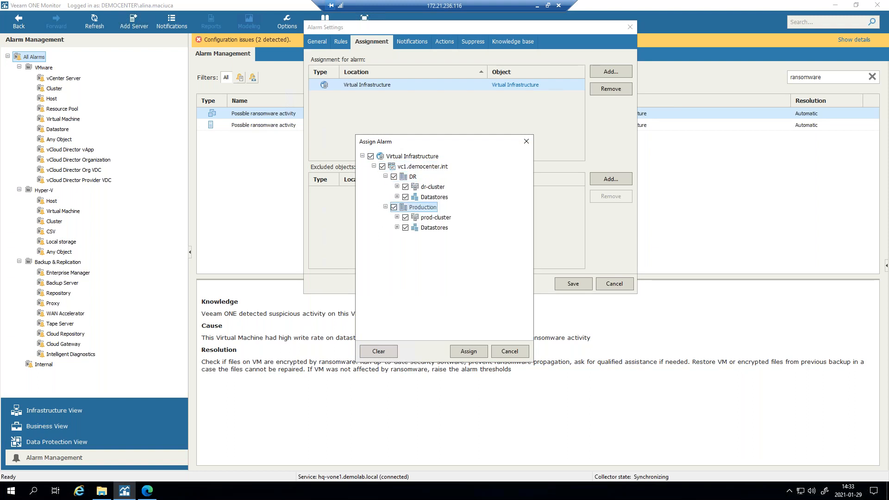
pyautogui.click(397, 217)
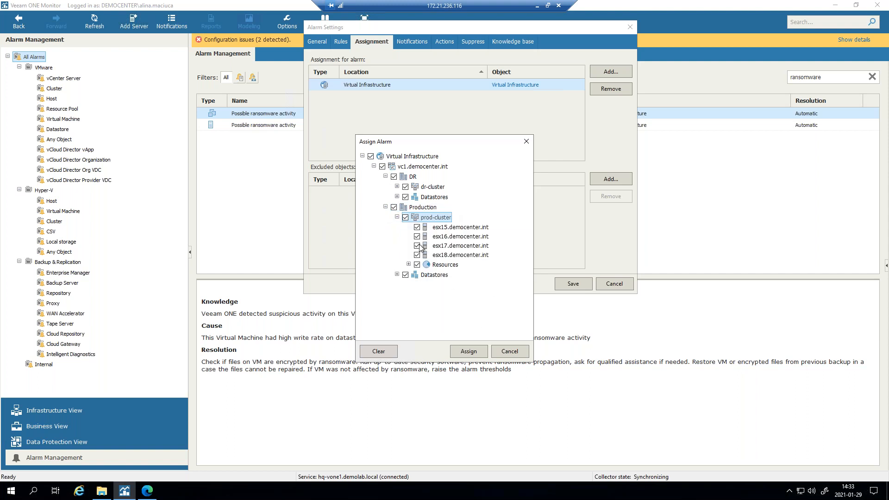
pyautogui.click(452, 227)
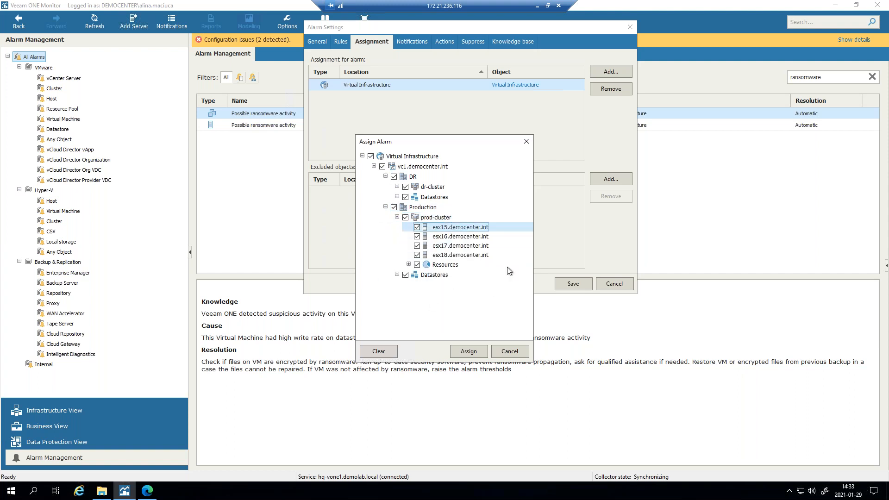
pyautogui.click(468, 357)
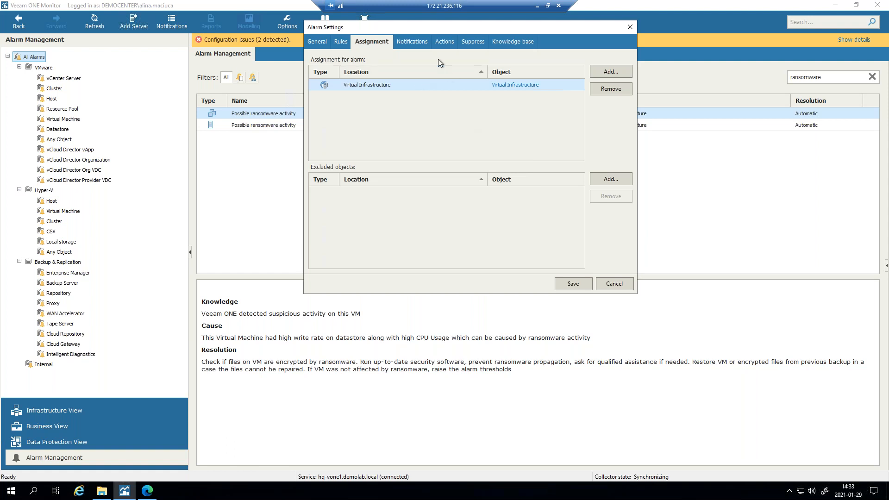
# - Set the alarm notification to run a script, leaving the condition at Any state
pyautogui.click(413, 42)
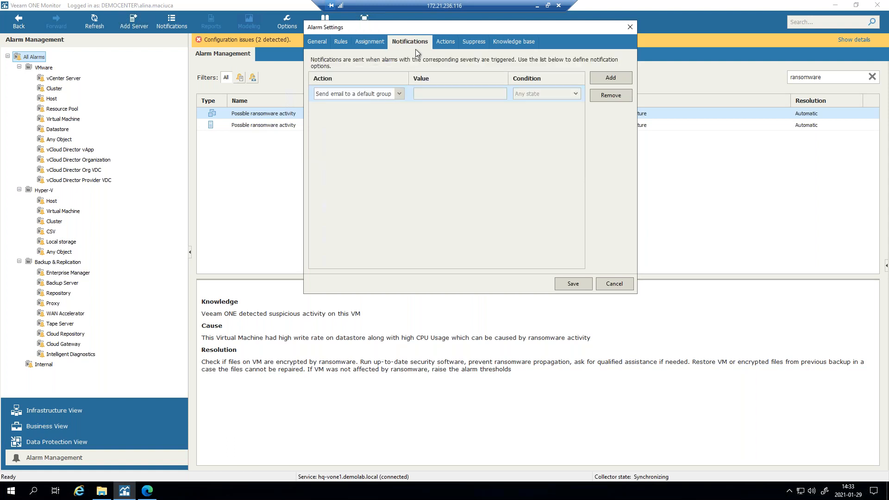
pyautogui.click(399, 94)
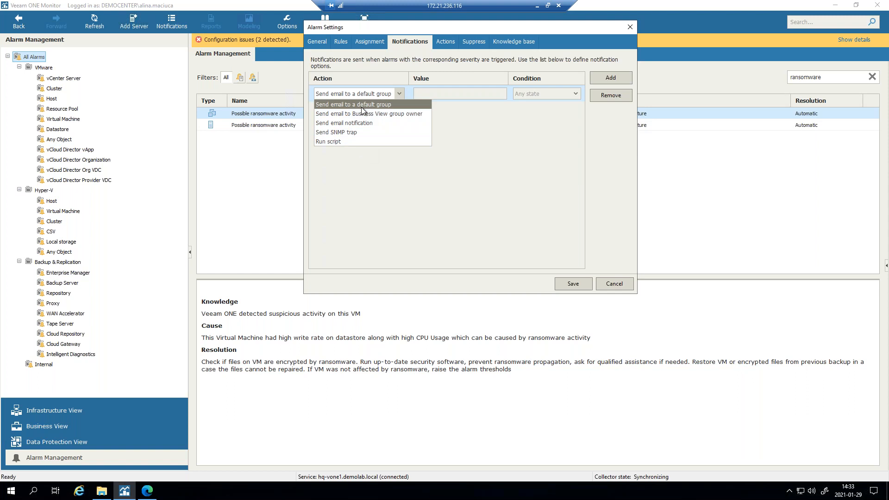
pyautogui.click(339, 141)
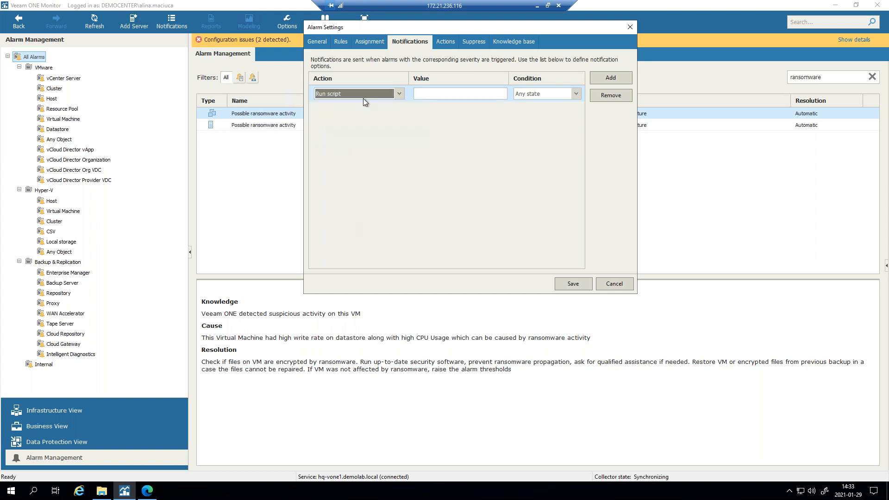
pyautogui.click(366, 96)
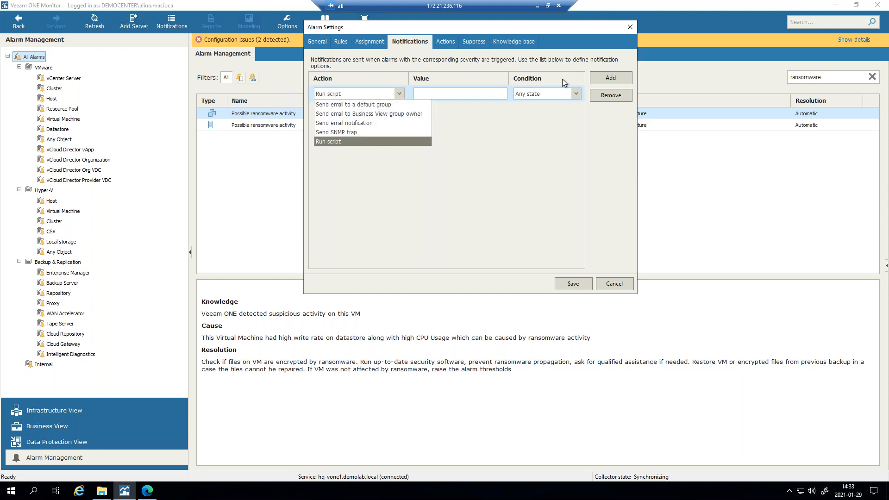
pyautogui.click(561, 93)
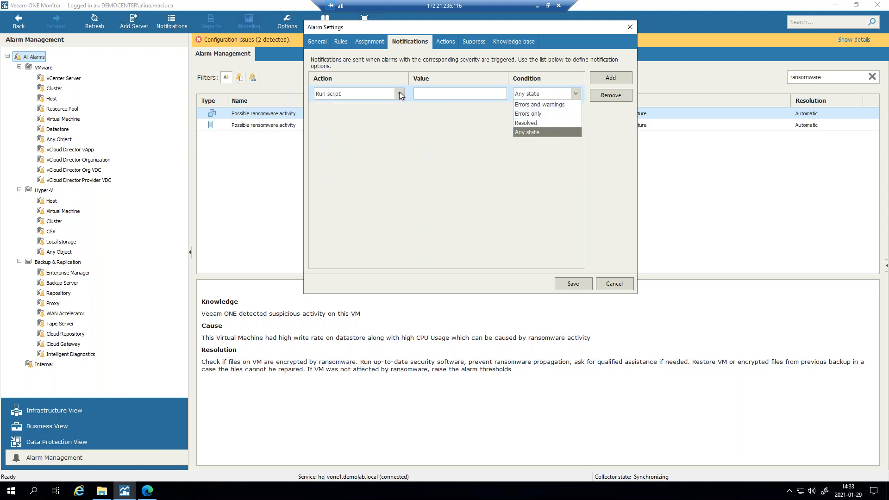
pyautogui.click(381, 92)
# - Add a Run script automatic action to the alarm and focus its script path field
pyautogui.click(443, 42)
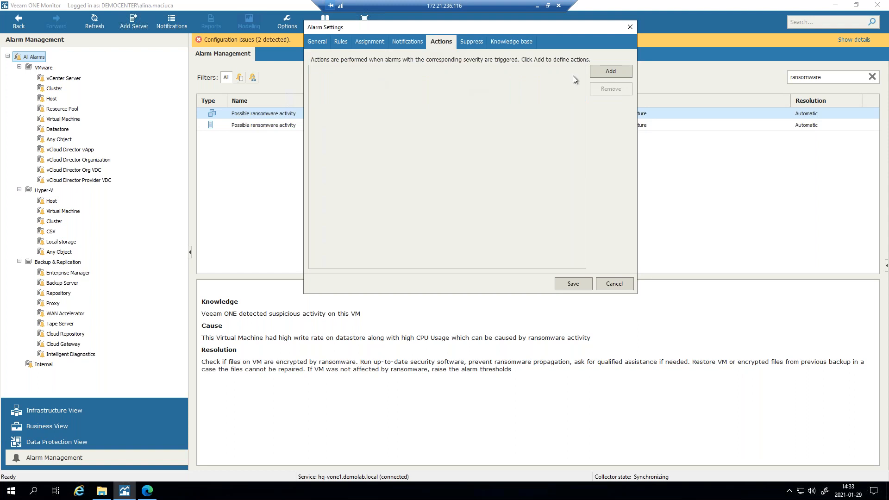
pyautogui.click(611, 71)
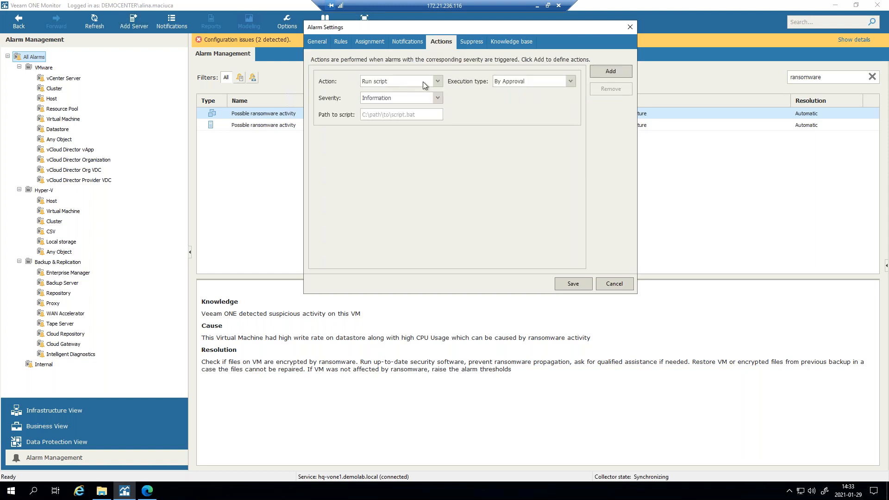
pyautogui.click(437, 82)
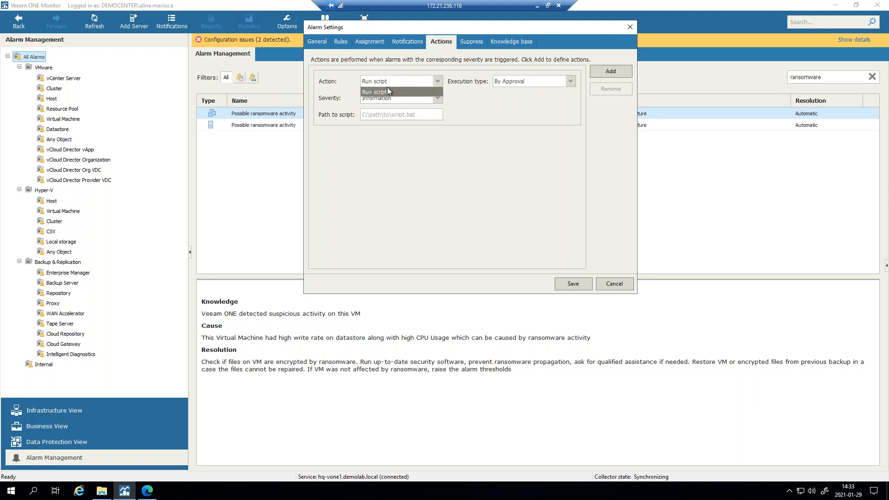
pyautogui.click(489, 160)
pyautogui.click(397, 114)
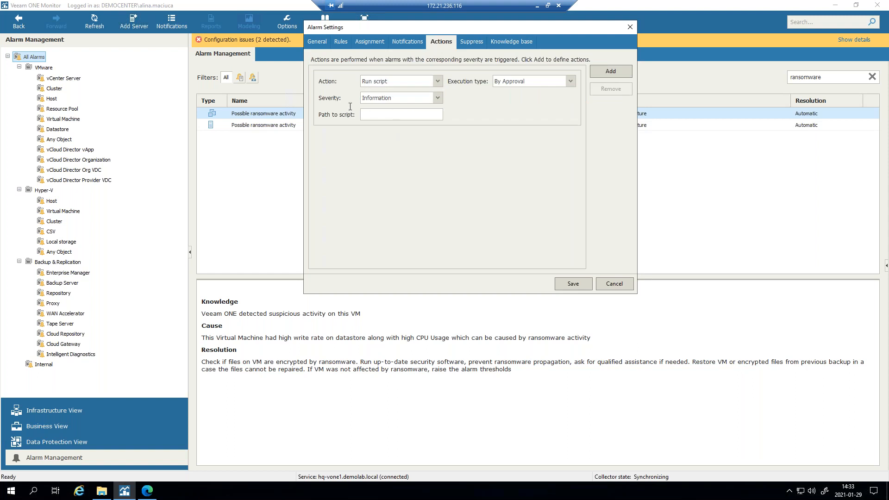
# - Review the suppression and knowledge base tabs, then close Alarm Settings
pyautogui.click(471, 42)
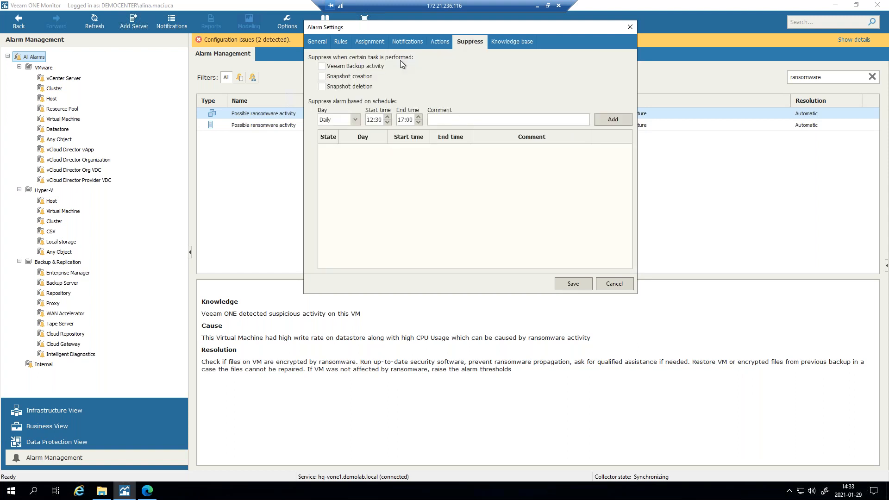
pyautogui.click(506, 42)
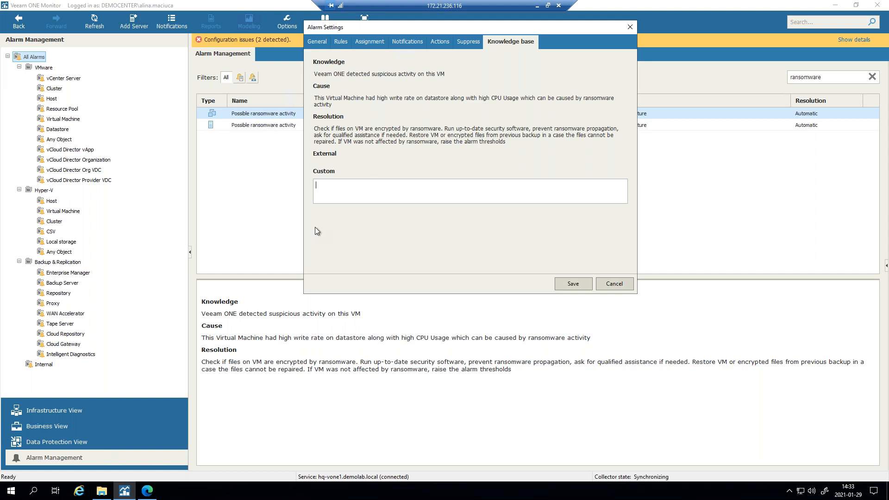
pyautogui.click(630, 27)
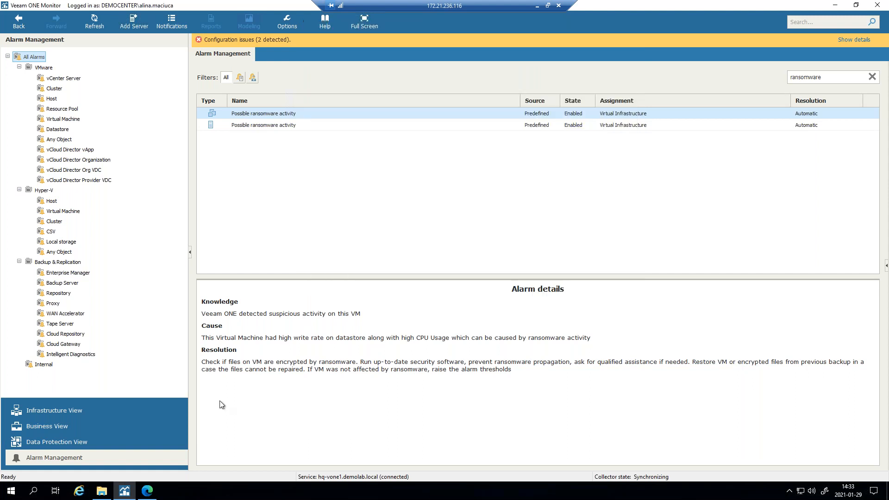
# - Re-enter the account password on the Veeam ONE Reporter login page in Edge and submit it
pyautogui.click(154, 498)
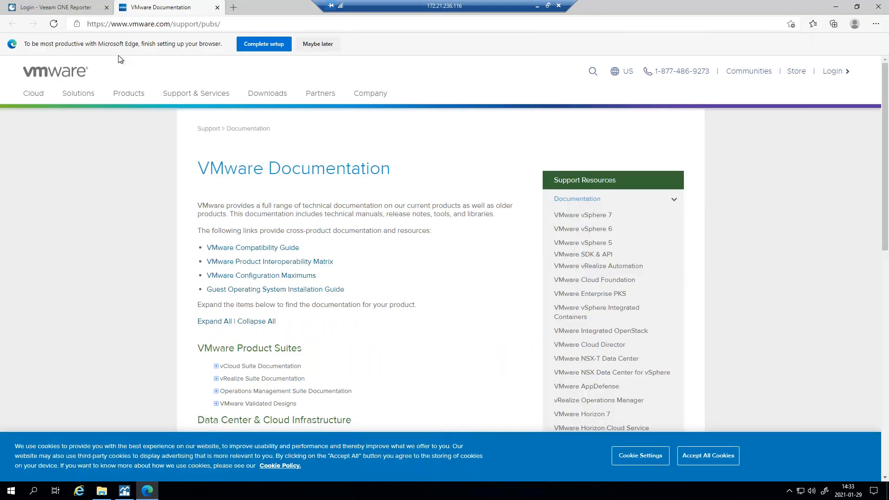
pyautogui.click(77, 8)
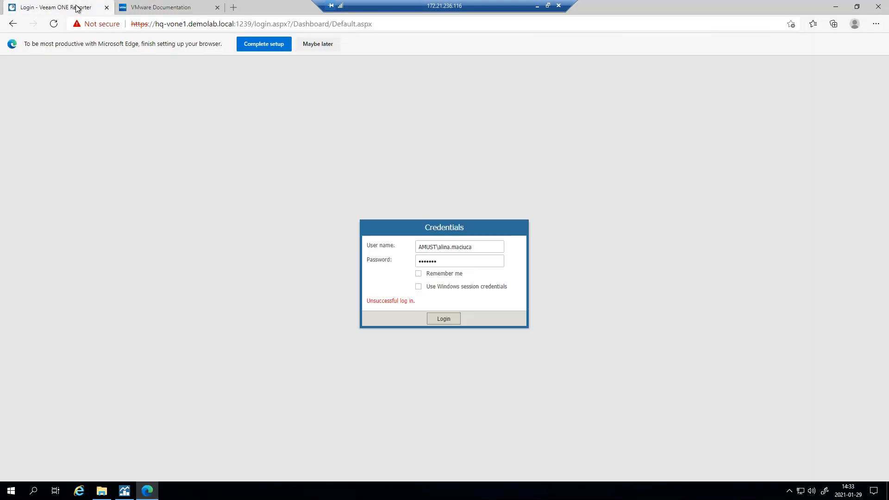
pyautogui.click(464, 261)
pyautogui.hotkey('ctrl', 'a')
pyautogui.write('•••••••')
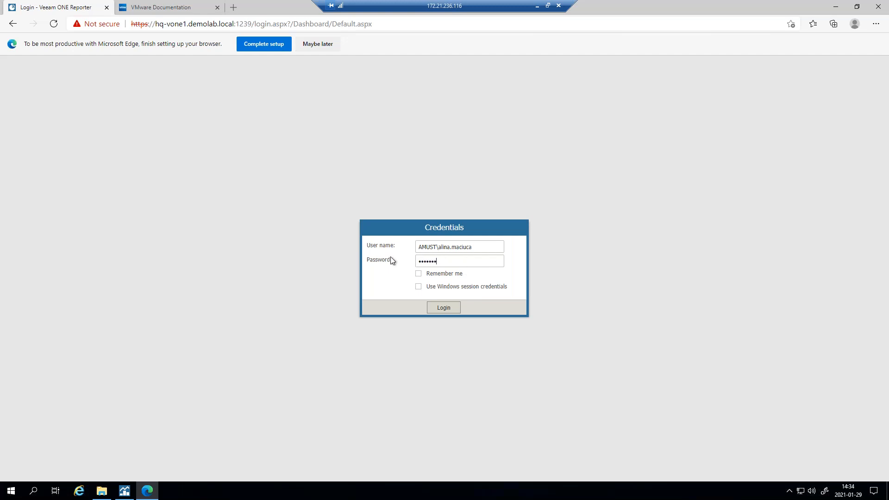
pyautogui.press('Return')
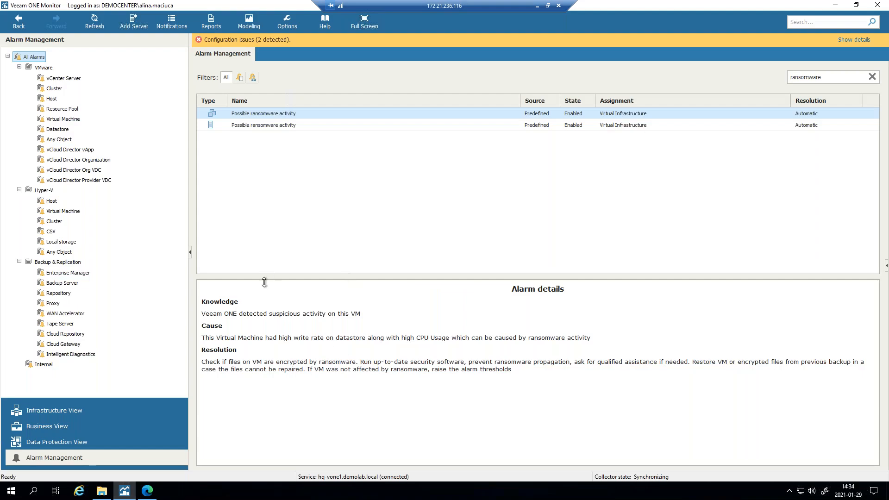
# - Replace the alarm search term with 'increment' and view the Suspicious incremental backup size alarm
pyautogui.doubleClick(831, 77)
pyautogui.click(831, 78)
pyautogui.doubleClick(831, 78)
pyautogui.write('increment')
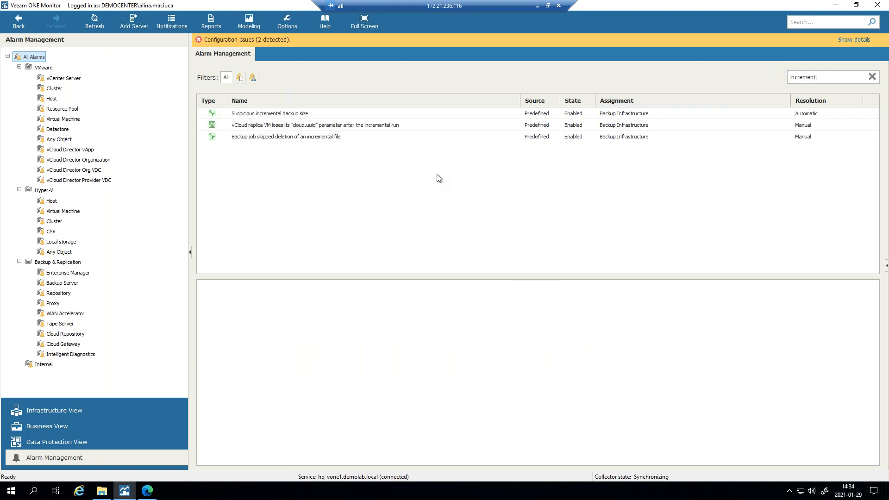
pyautogui.click(262, 114)
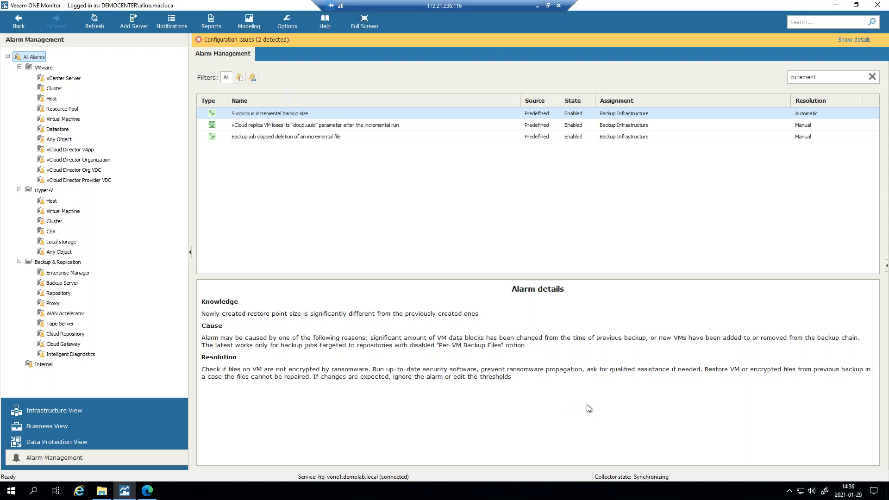
pyautogui.click(147, 492)
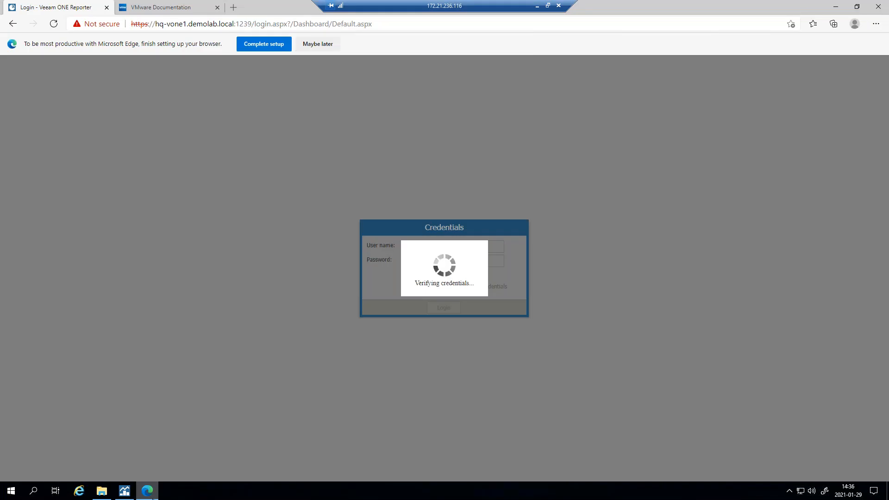
# - Close the old Reporter tab and launch the Veeam ONE Reporter shortcut from the Veeam ONE folder
pyautogui.click(106, 7)
pyautogui.click(102, 491)
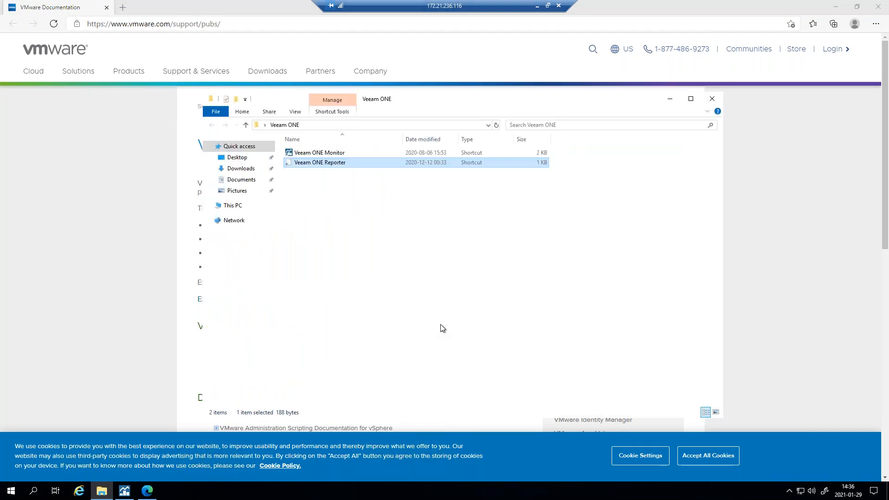
pyautogui.click(344, 154)
pyautogui.doubleClick(346, 161)
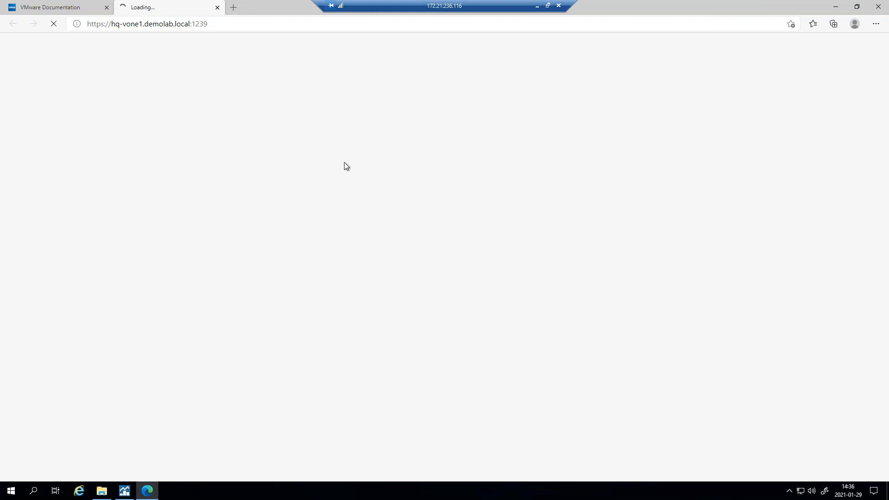
pyautogui.click(835, 6)
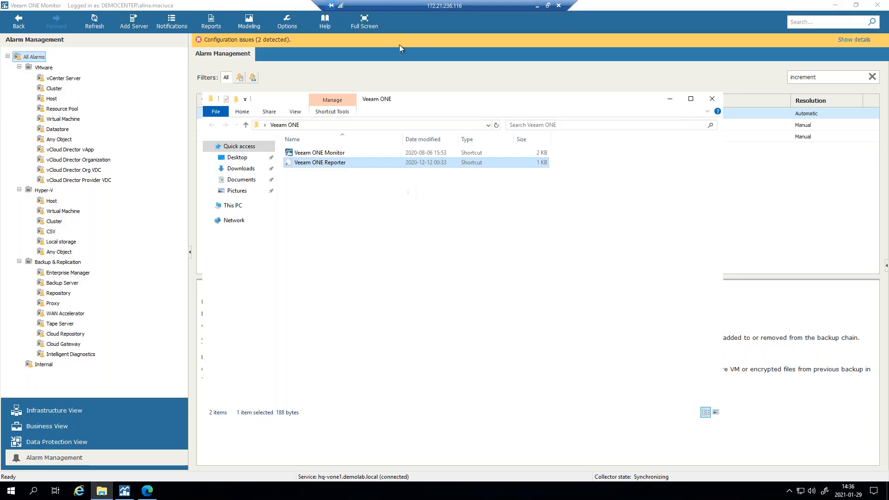
# - Clear the alarm search filter and view the Enterprise Manager and Backup Server alarms
pyautogui.click(534, 41)
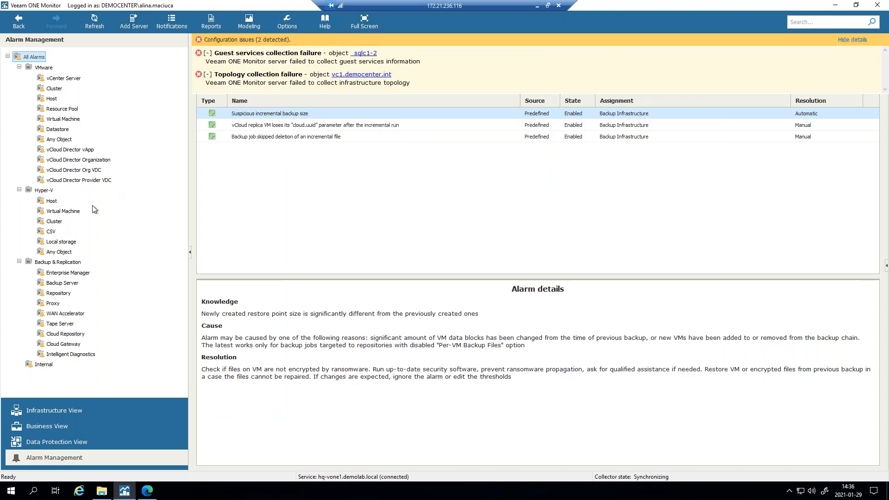
pyautogui.click(80, 276)
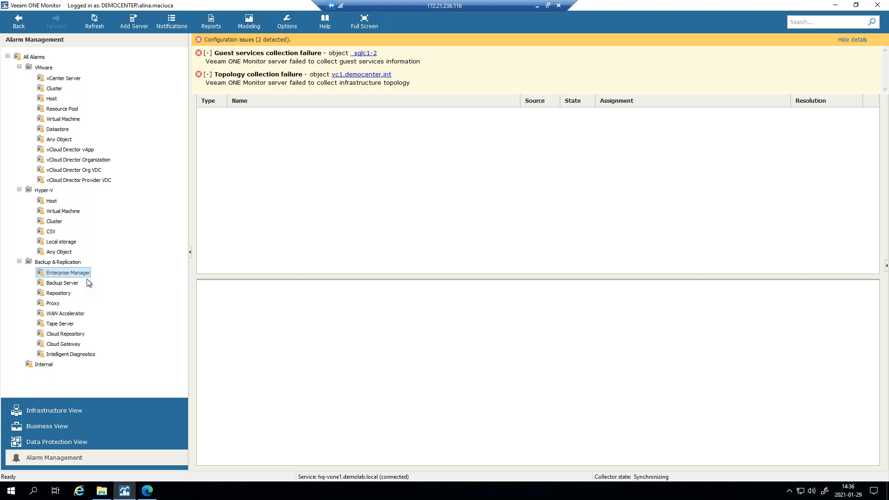
pyautogui.click(62, 283)
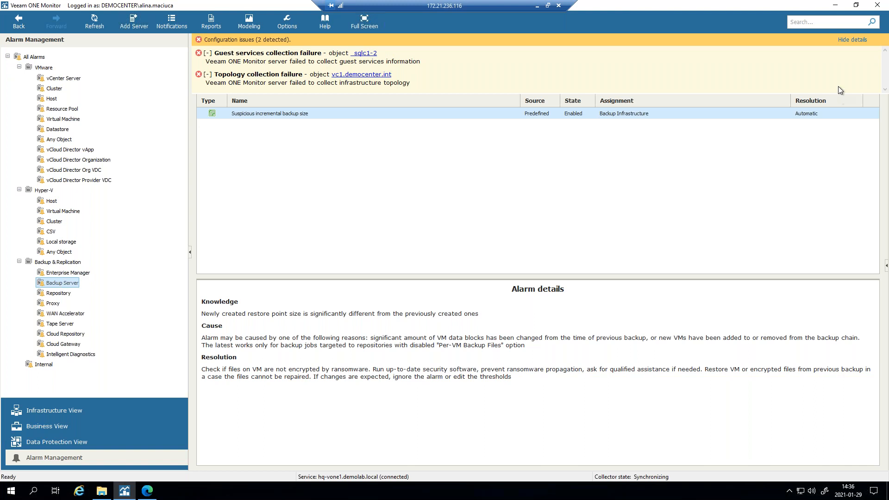
pyautogui.click(852, 40)
pyautogui.click(871, 78)
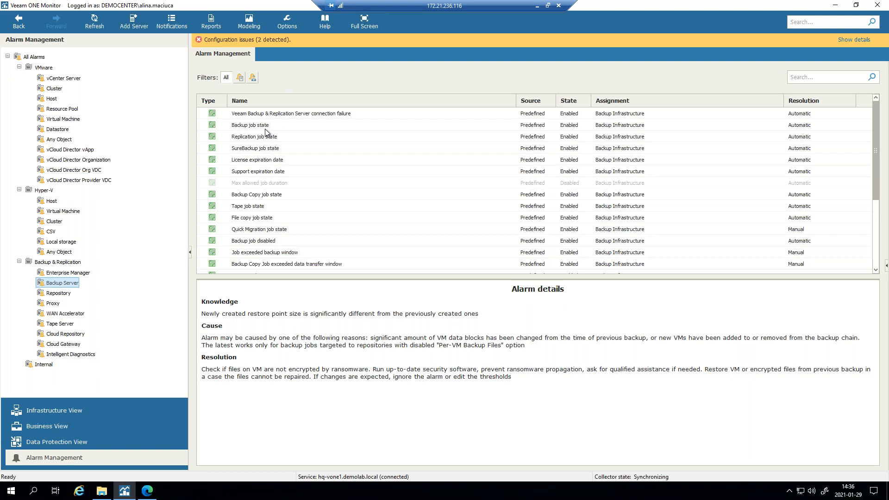
# - Inspect the SureBackup and Backup Copy job alarms, then the WAN Accelerator, Tape Server and Enterprise Manager alarms
pyautogui.click(261, 149)
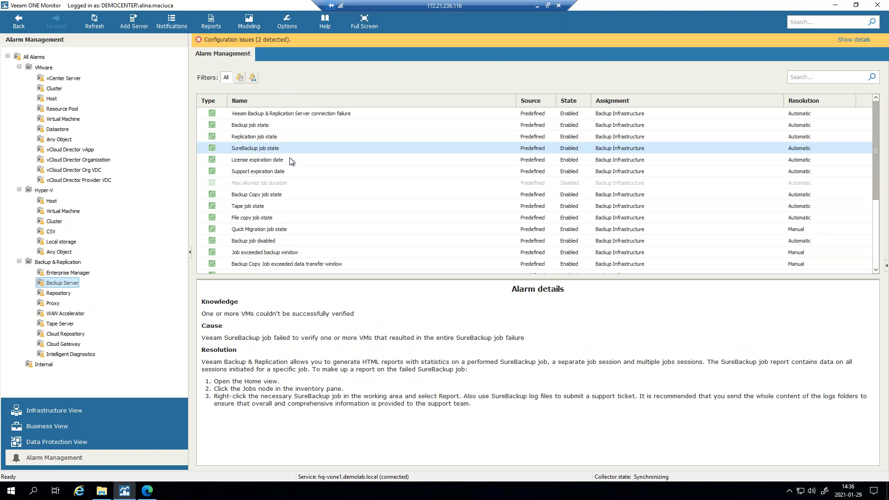
pyautogui.click(247, 194)
pyautogui.scroll(-4, 312, 176)
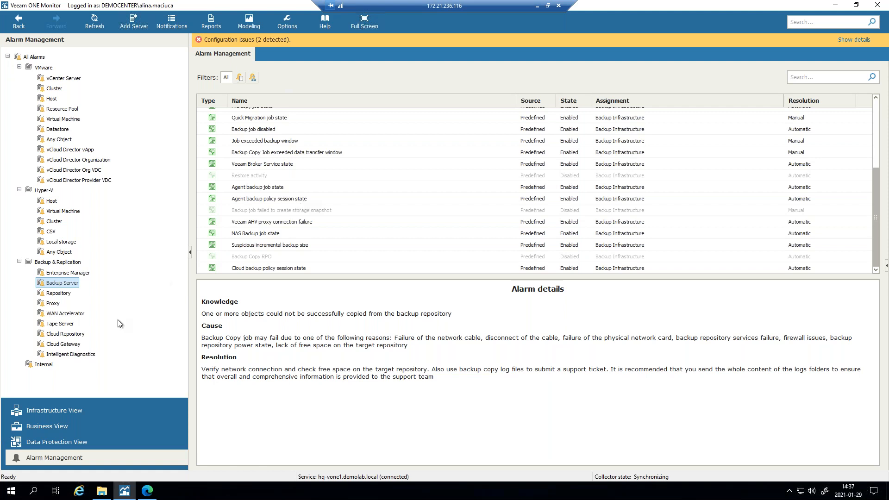
pyautogui.click(65, 315)
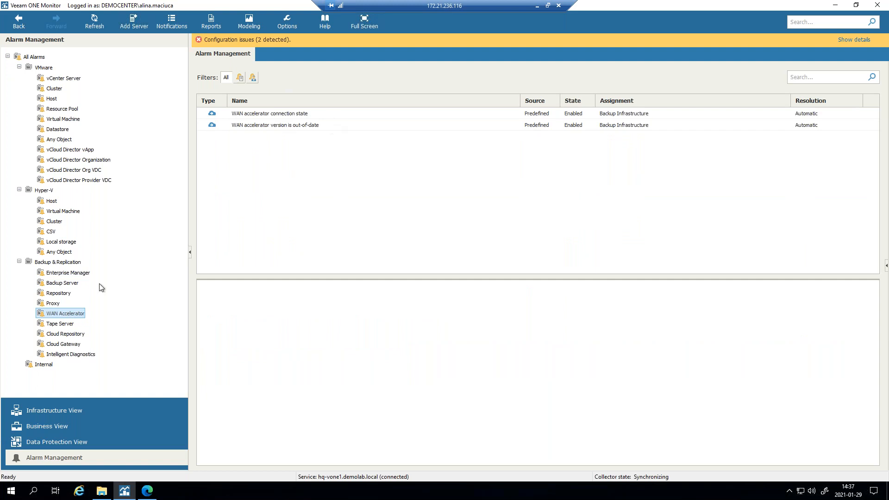
pyautogui.click(67, 325)
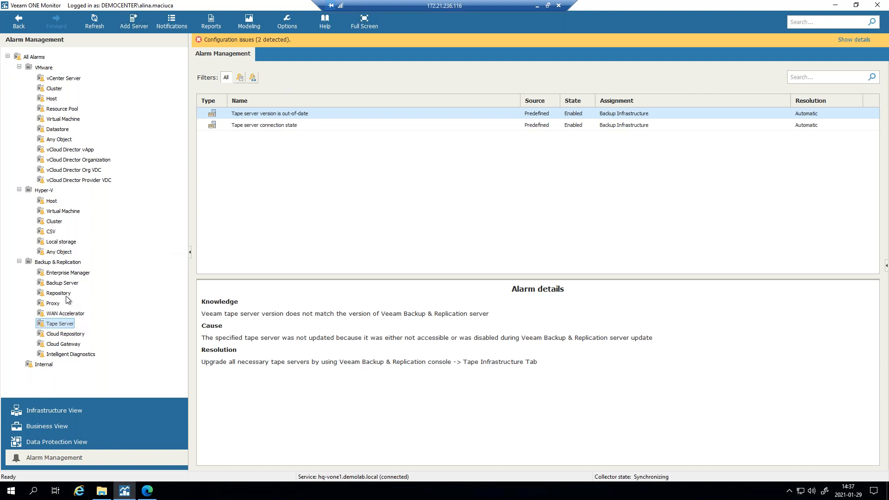
pyautogui.click(82, 275)
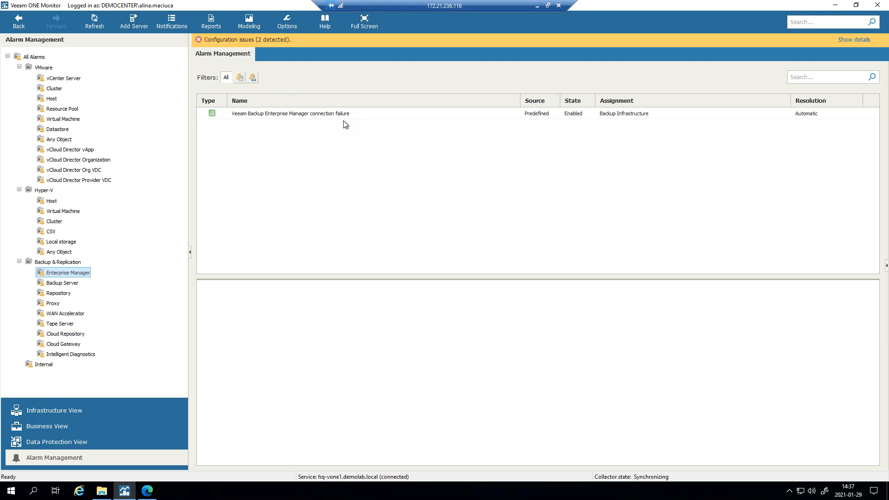
pyautogui.click(146, 492)
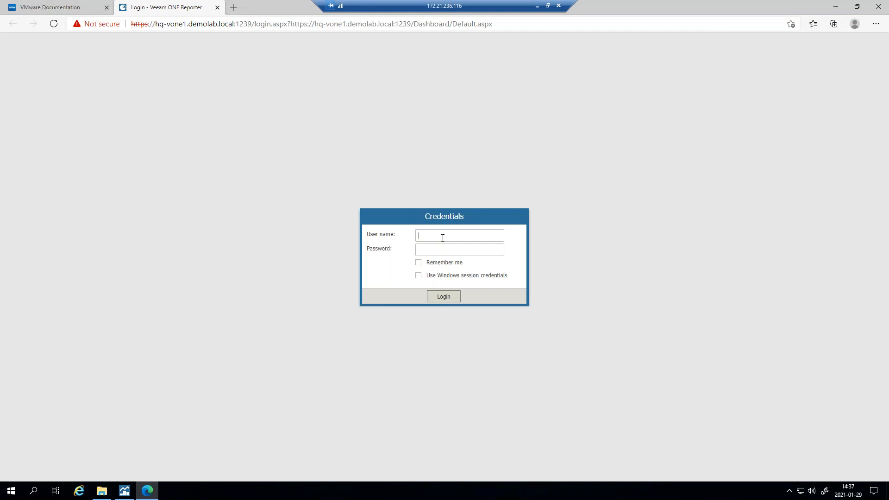
# - Log in to Veeam ONE Reporter with the domain user name and the account password
pyautogui.click(458, 246)
pyautogui.write('•••••••')
pyautogui.press('Return')
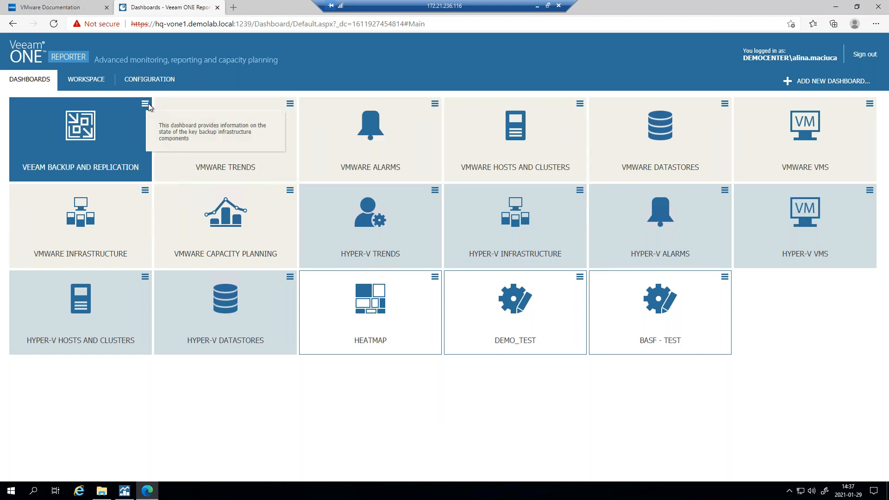
# - Open the Veeam Backup and Replication dashboard and look over its inventory, backup window and job widgets
pyautogui.click(134, 109)
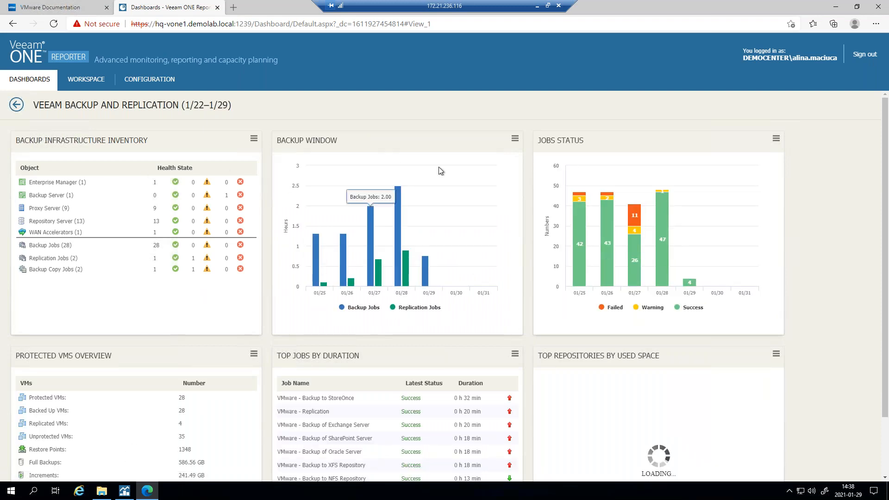
pyautogui.scroll(-2, 490, 244)
pyautogui.scroll(2, 488, 239)
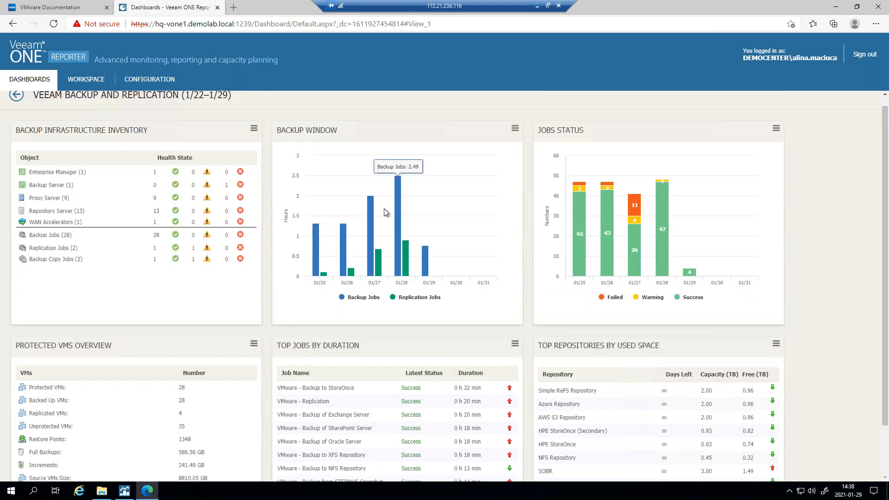
pyautogui.moveTo(398, 220)
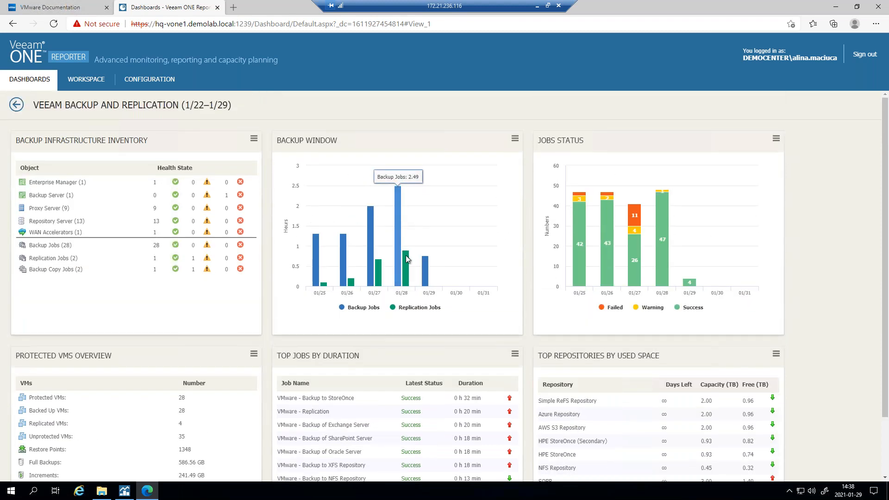
pyautogui.moveTo(407, 259)
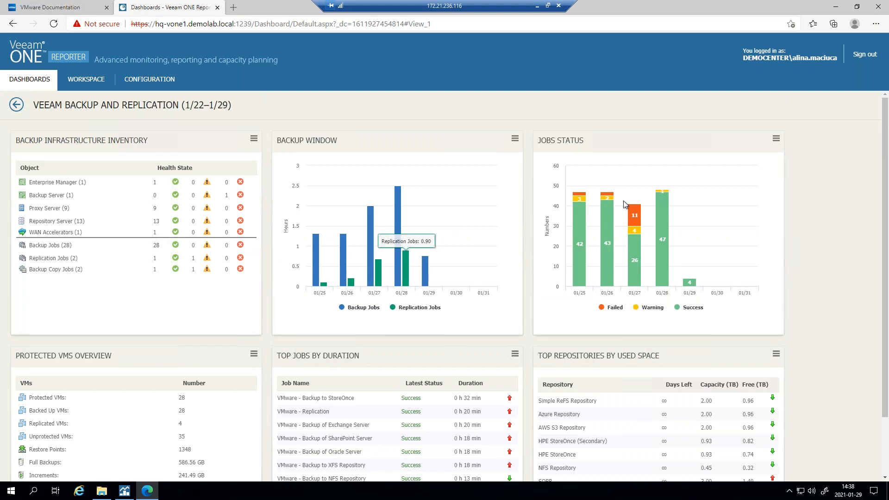
pyautogui.scroll(-2, 662, 199)
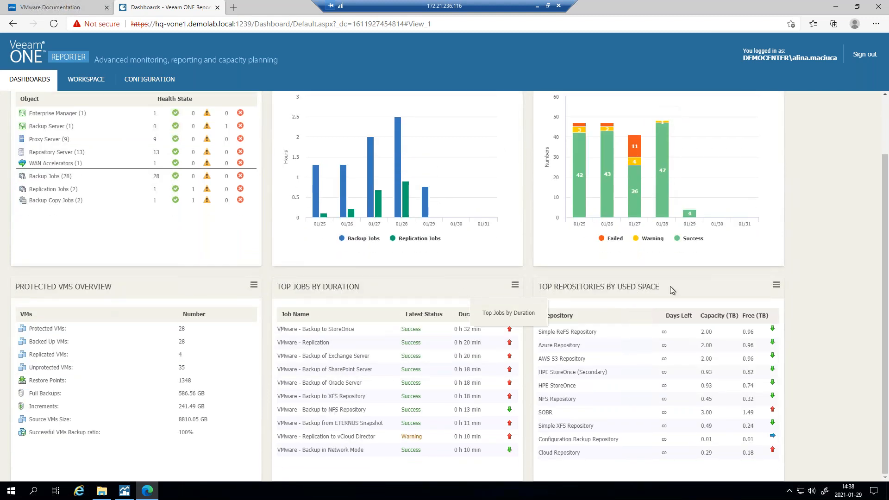
pyautogui.scroll(2, 174, 322)
pyautogui.scroll(-2, 68, 339)
pyautogui.scroll(2, 190, 361)
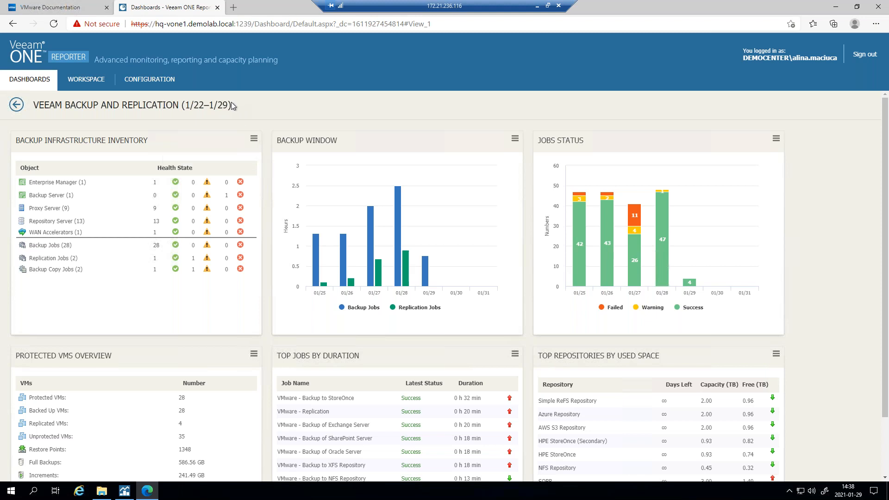
# - Open the full Backup Inventory drill-down report, review its licenses, proxies and repositories, then close it
pyautogui.moveTo(254, 138)
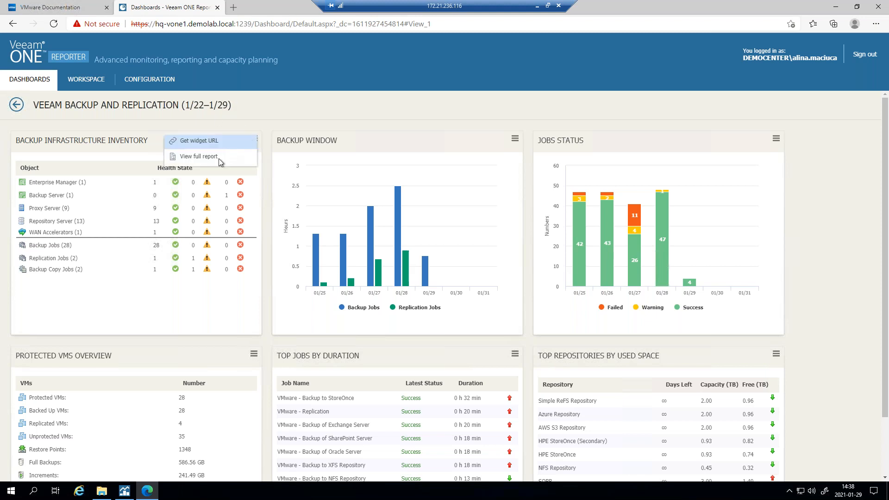
pyautogui.click(199, 156)
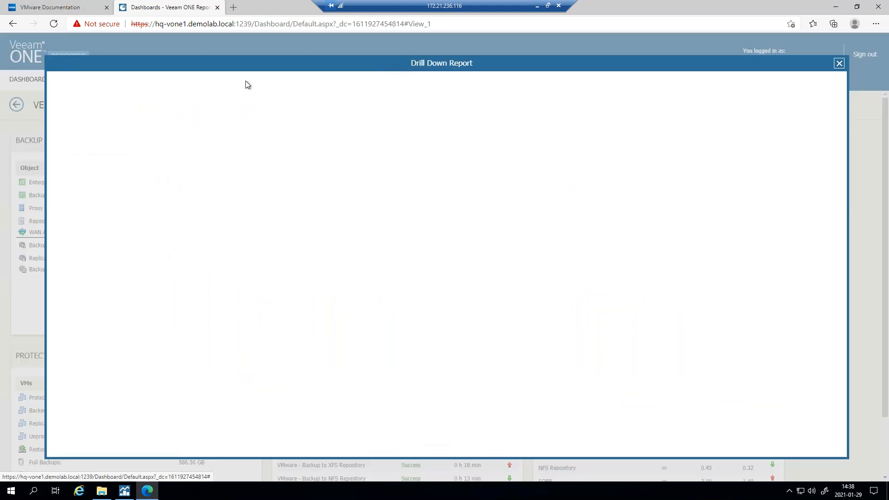
pyautogui.moveTo(260, 67); pyautogui.dragTo(309, 64)
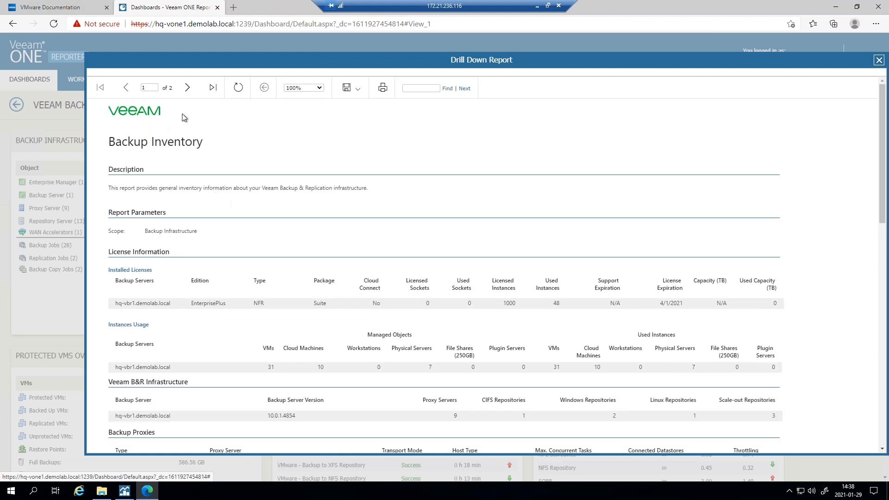
pyautogui.scroll(-3, 368, 246)
pyautogui.scroll(1, 368, 246)
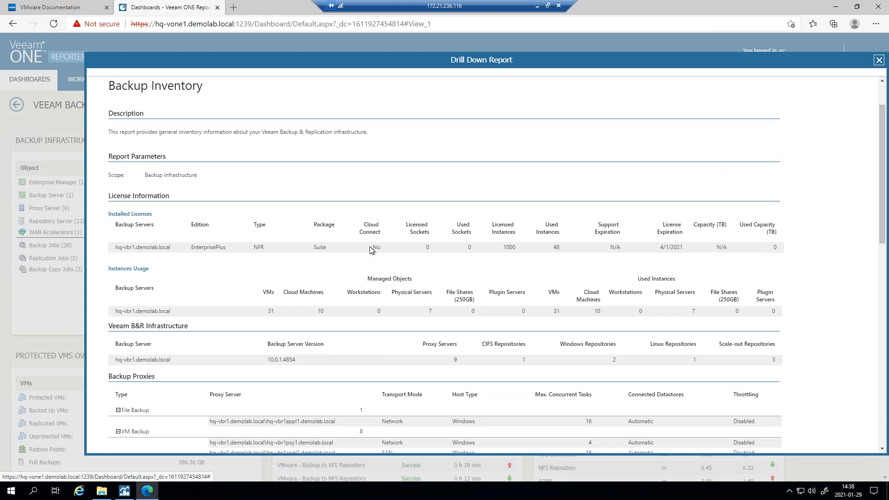
pyautogui.scroll(1, 120, 147)
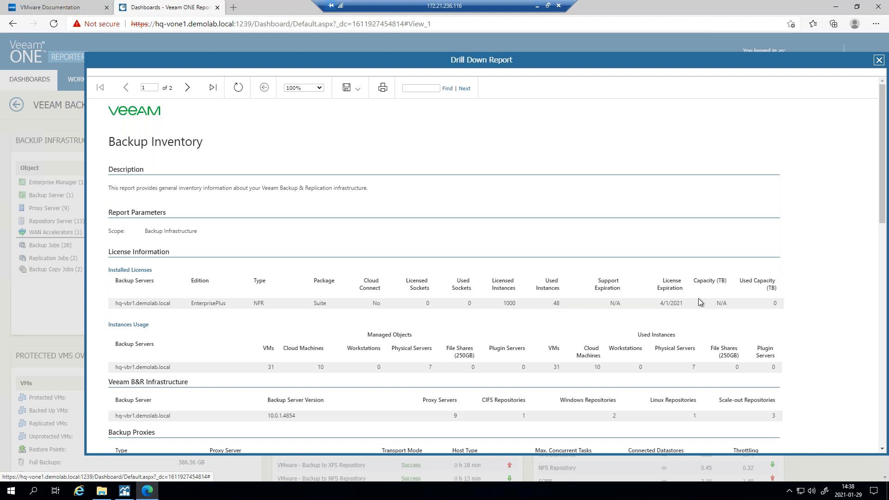
pyautogui.scroll(-5, 503, 294)
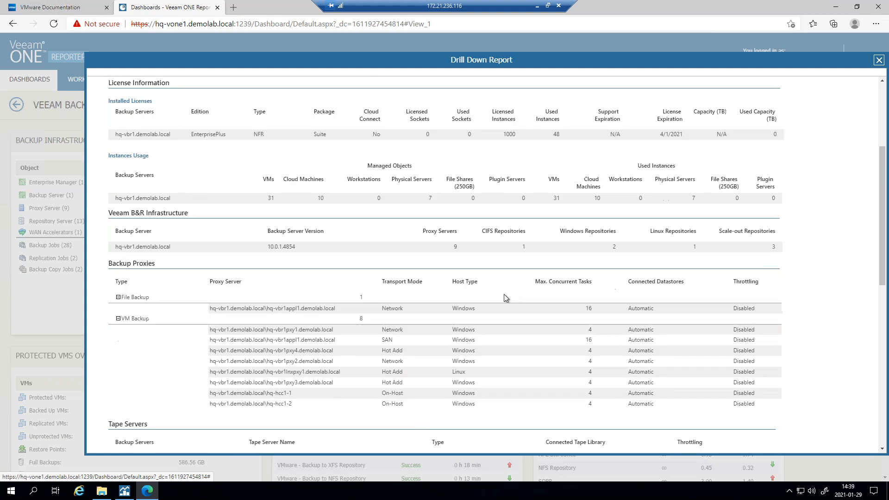
pyautogui.scroll(-8, 225, 265)
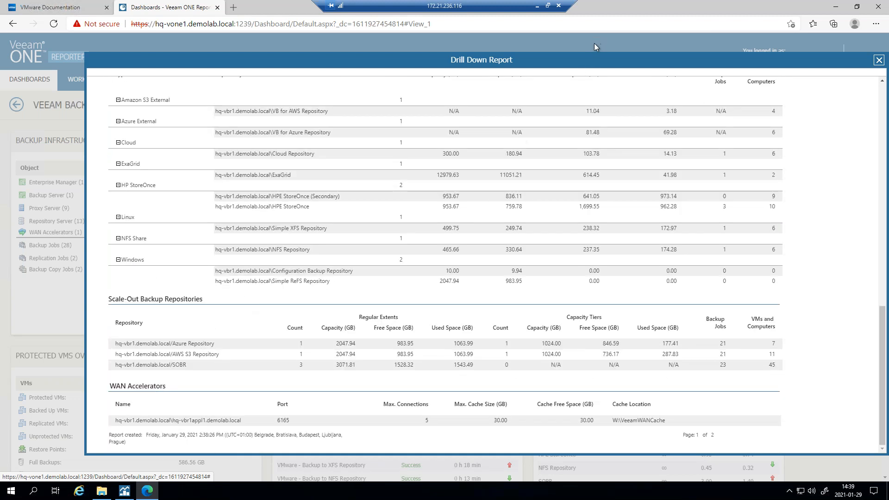
pyautogui.click(878, 62)
# - Open the full Job History report parameters from the Backup Window widget menu
pyautogui.click(515, 138)
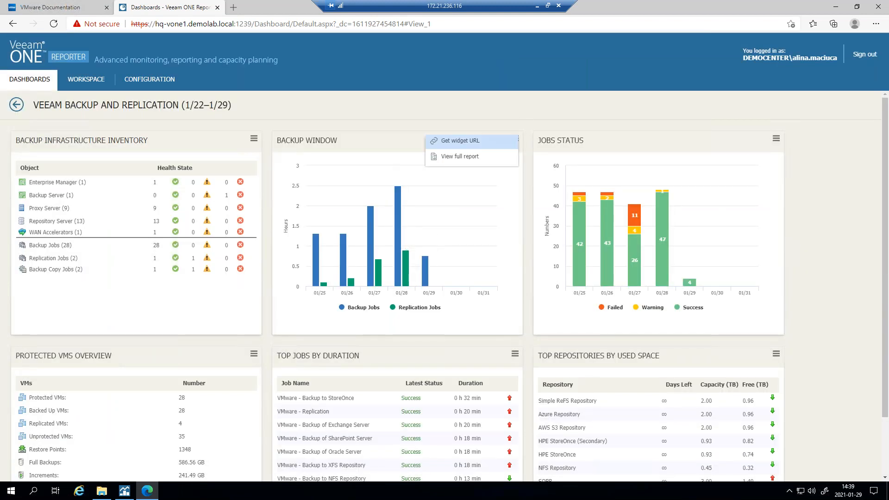
pyautogui.click(503, 123)
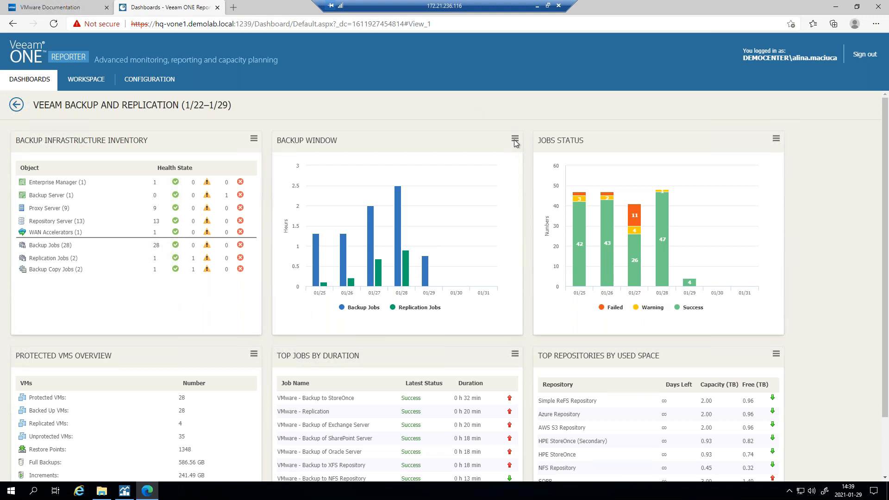
pyautogui.click(515, 139)
pyautogui.click(459, 157)
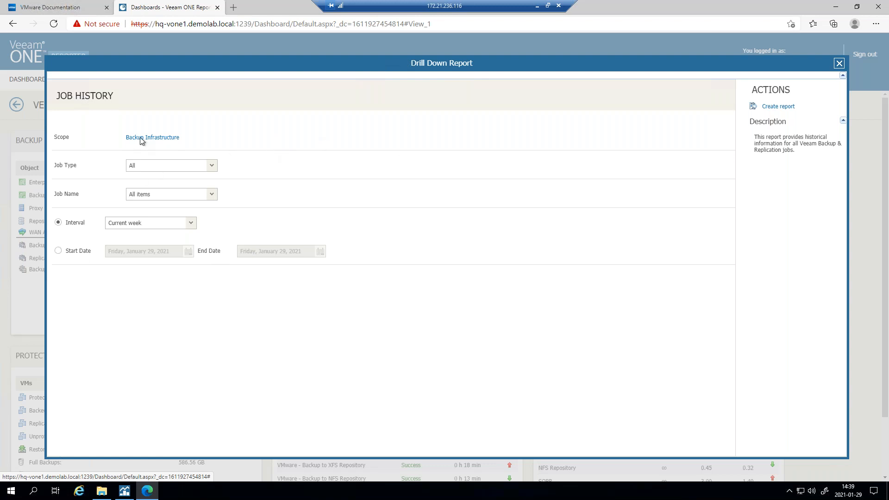
pyautogui.moveTo(325, 63); pyautogui.dragTo(353, 59)
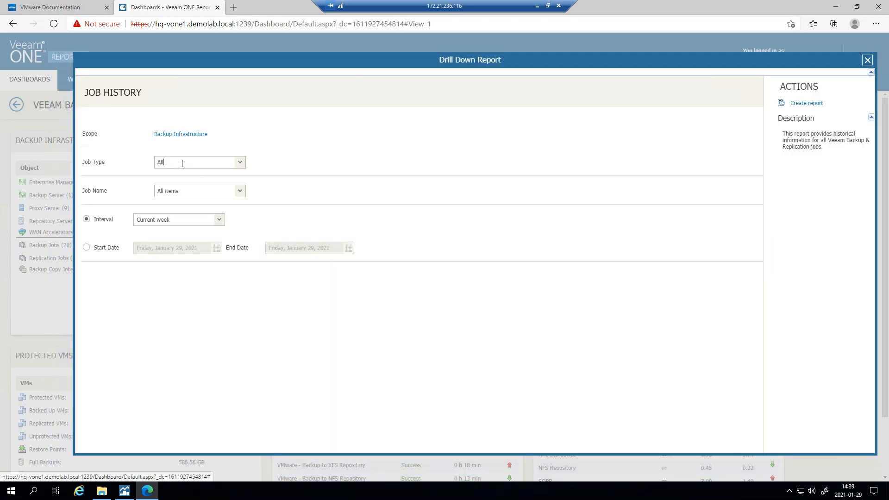
# - Set Job Type to VM Backup and keep Job Name as All items
pyautogui.click(239, 162)
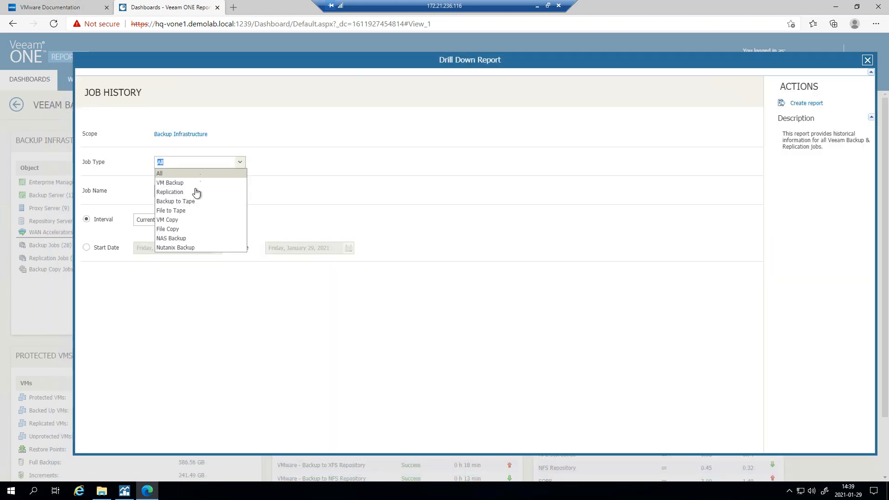
pyautogui.click(178, 184)
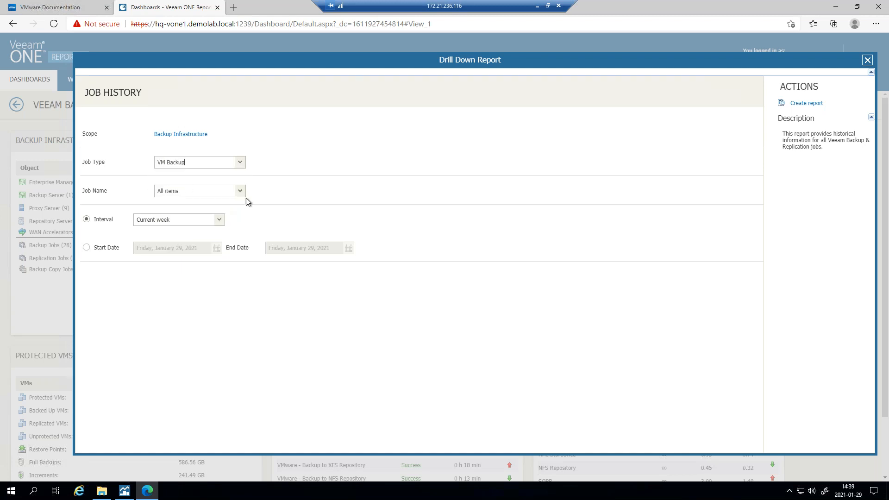
pyautogui.click(240, 191)
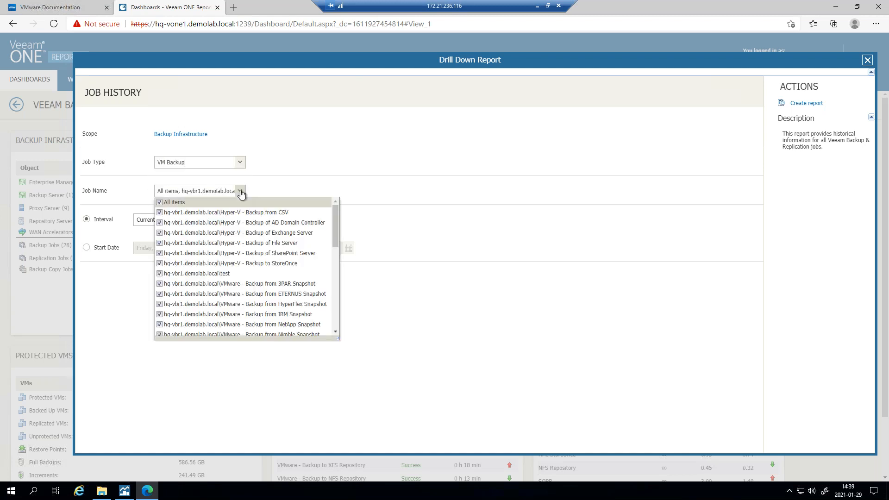
pyautogui.scroll(-7, 209, 324)
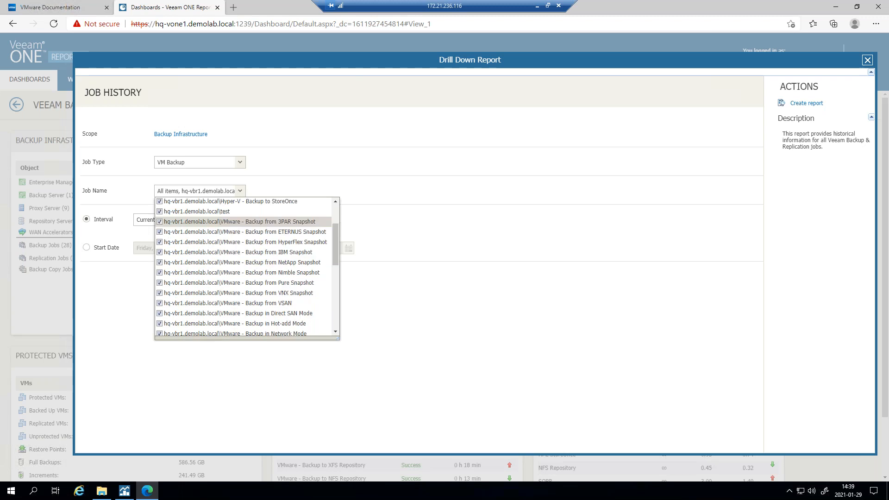
pyautogui.scroll(7, 250, 288)
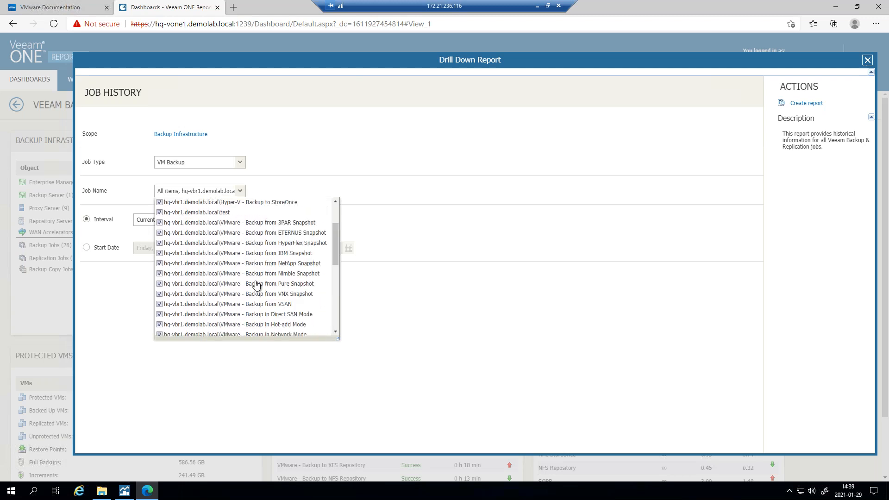
pyautogui.click(566, 315)
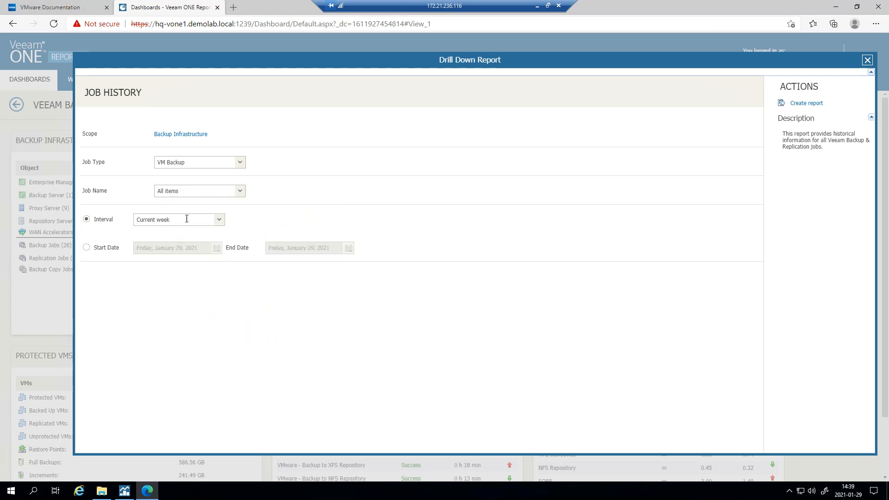
# - Create the VM Backup Job History report and review its top-5 duration and transferred data charts
pyautogui.click(807, 104)
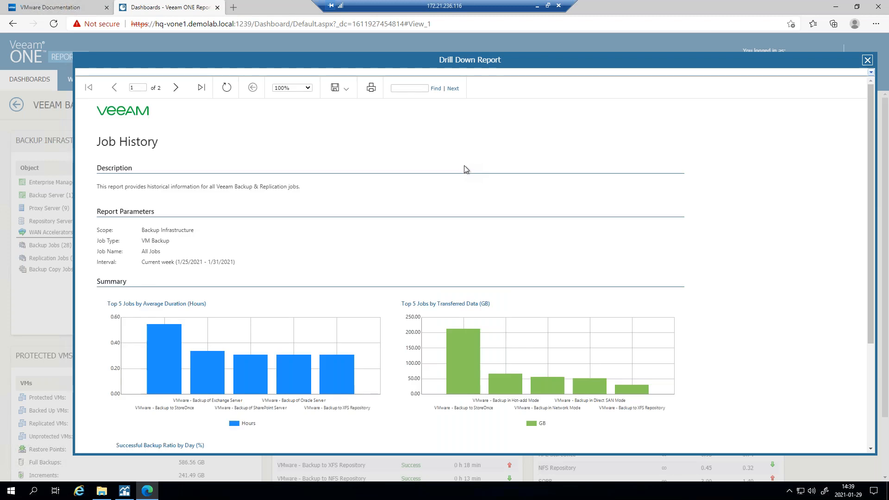
pyautogui.scroll(-3, 461, 229)
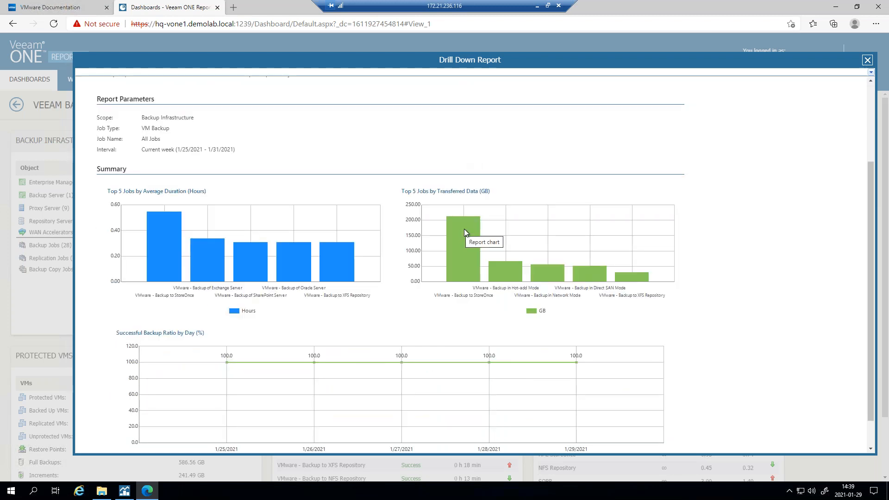
pyautogui.scroll(-1, 464, 229)
pyautogui.scroll(4, 464, 236)
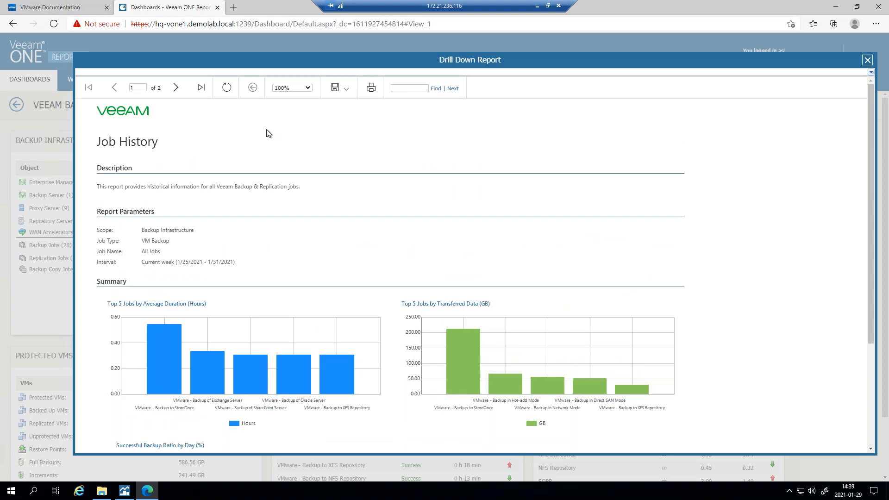
# - Close the Job History report and open the VMware Hosts and Clusters dashboard
pyautogui.scroll(-3, 584, 218)
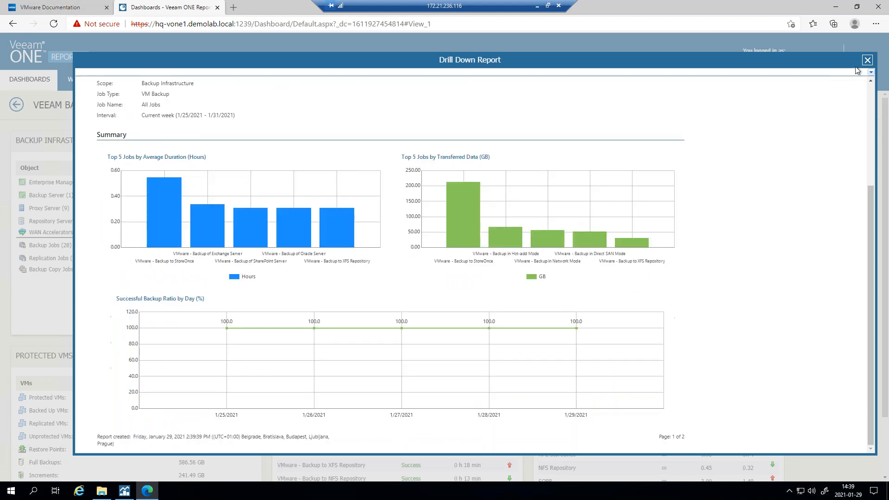
pyautogui.click(867, 60)
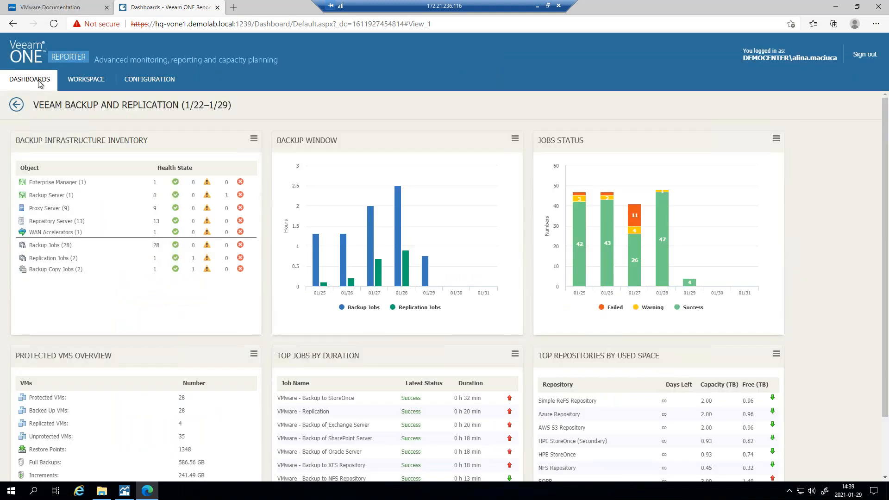
pyautogui.click(16, 105)
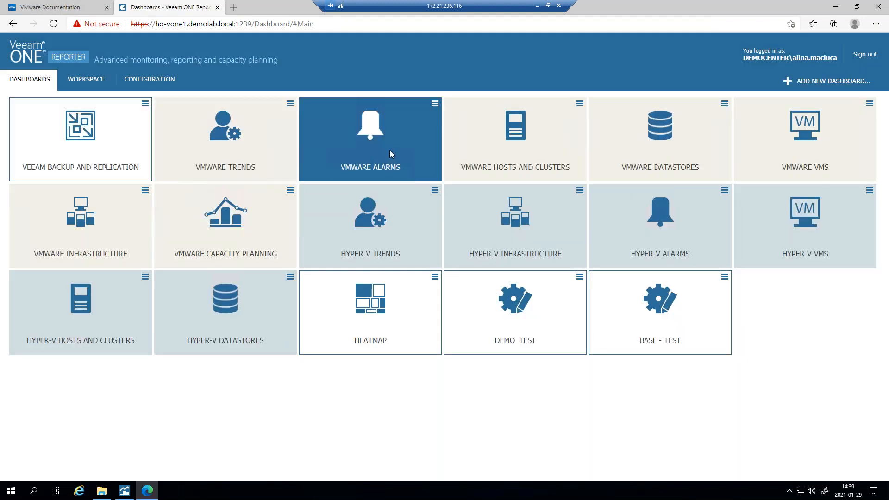
pyautogui.click(579, 105)
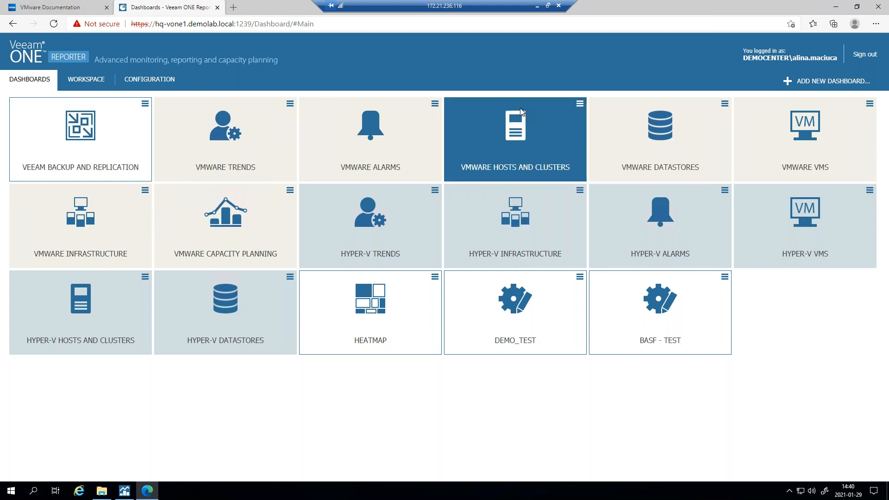
pyautogui.click(545, 110)
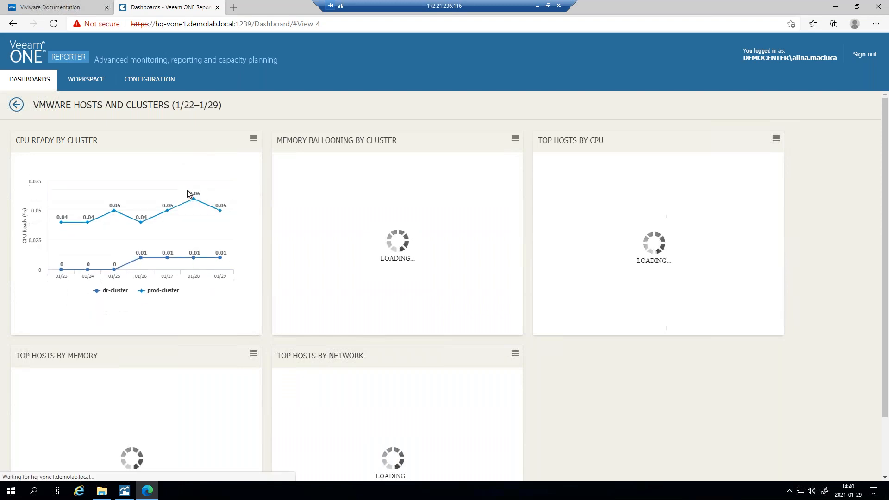
pyautogui.click(254, 140)
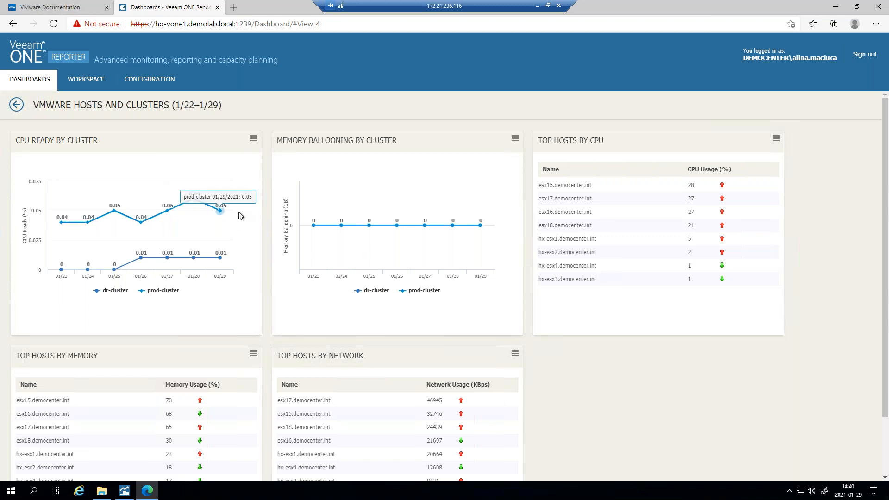
pyautogui.click(254, 139)
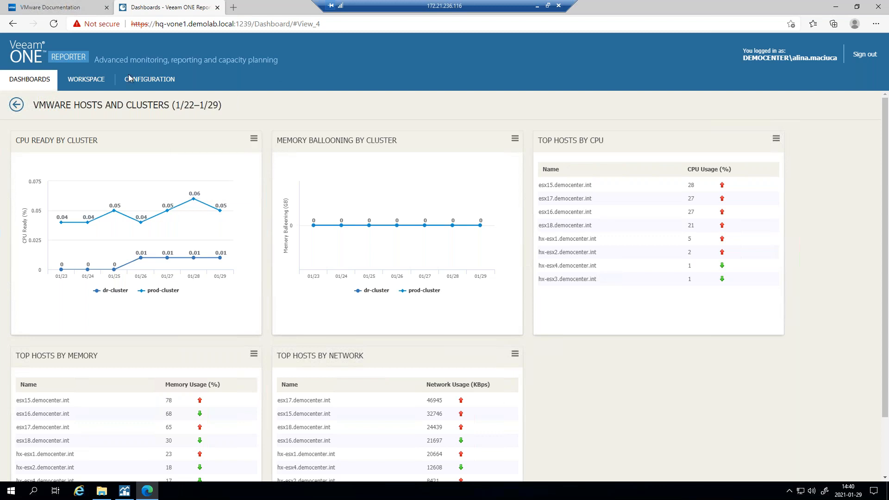
# - In Workspace, browse the User Reports and Veeam Backup Billing folders, then select VMware Capacity Planning
pyautogui.click(89, 80)
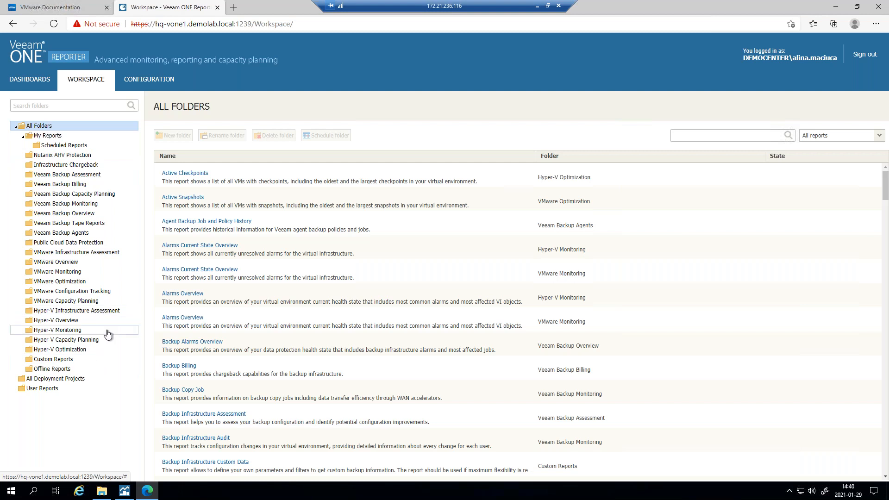
pyautogui.click(47, 389)
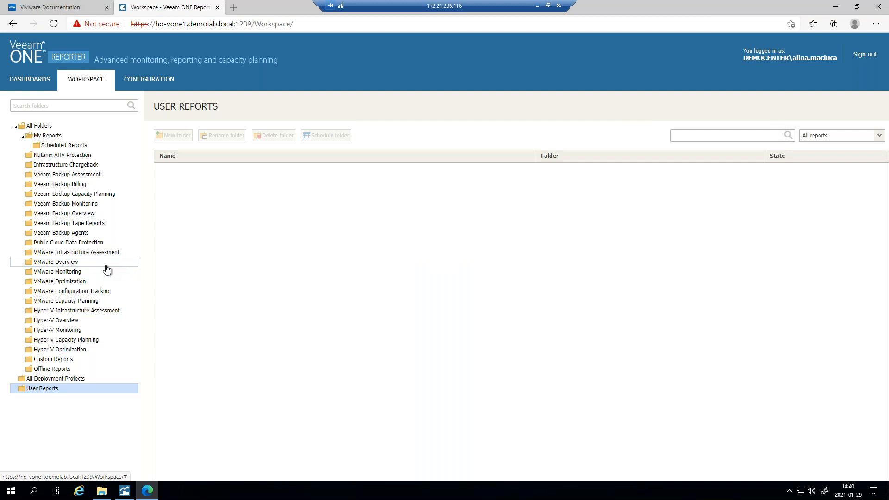
pyautogui.click(66, 185)
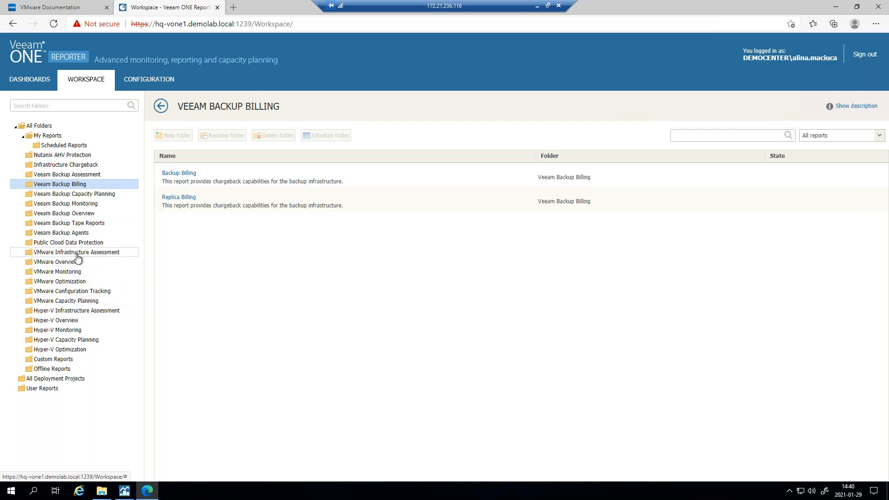
pyautogui.click(65, 302)
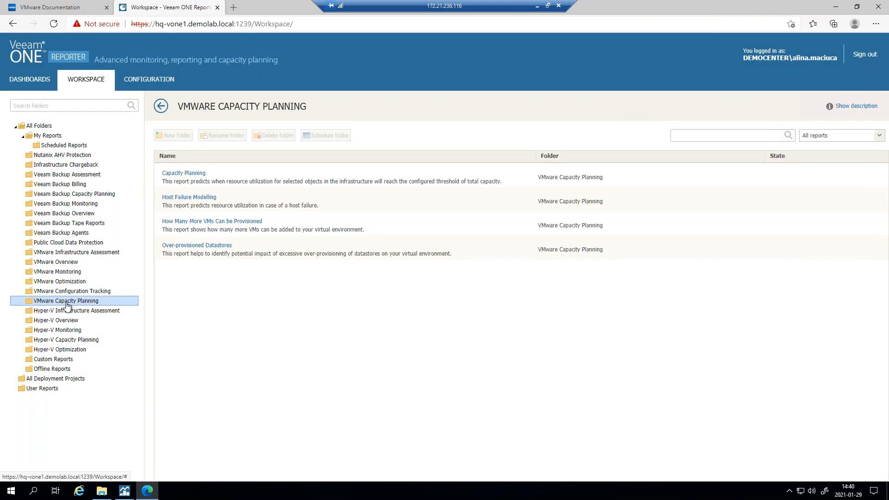
# - Open the Capacity Planning report with All datastores and preview it in a new tab
pyautogui.click(188, 179)
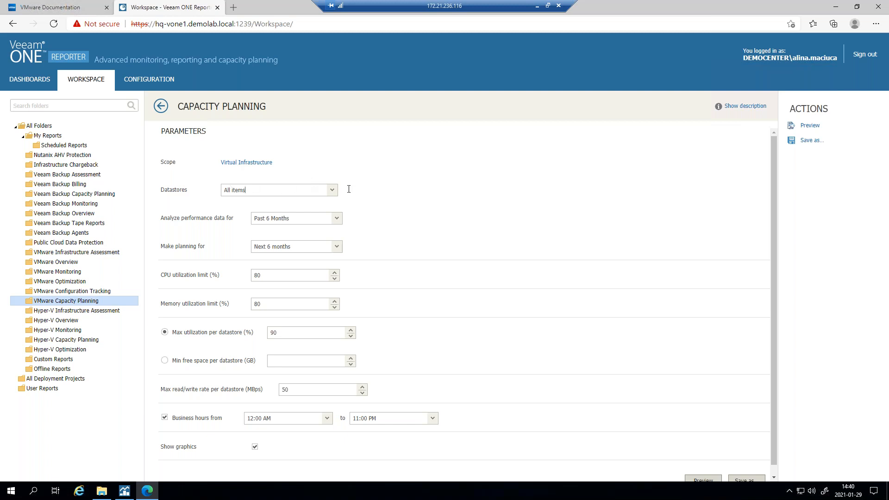
pyautogui.click(332, 190)
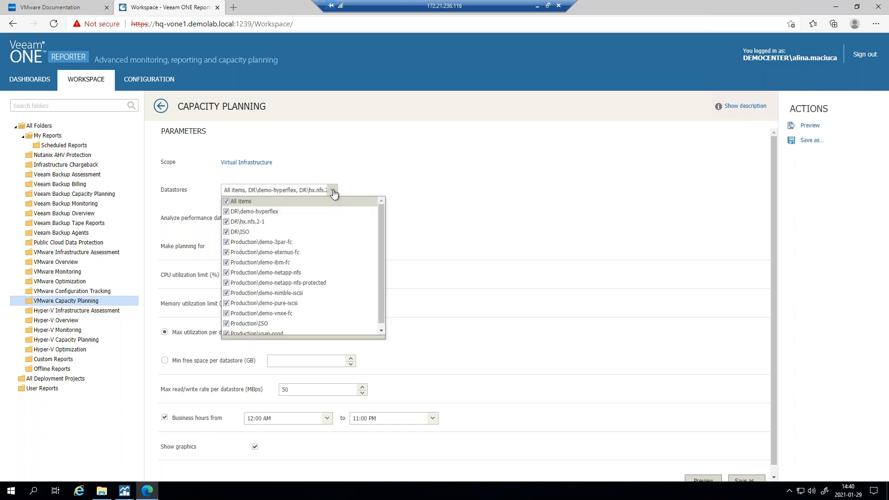
pyautogui.click(516, 185)
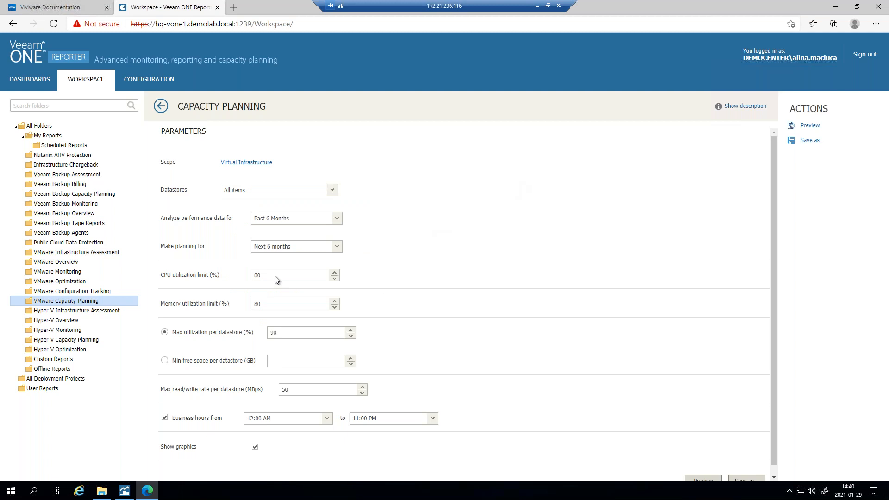
pyautogui.scroll(-1, 262, 276)
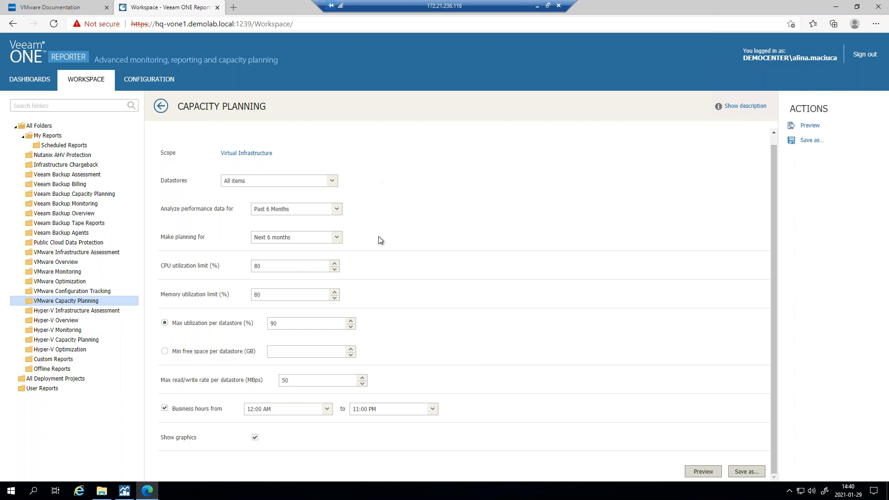
pyautogui.click(811, 126)
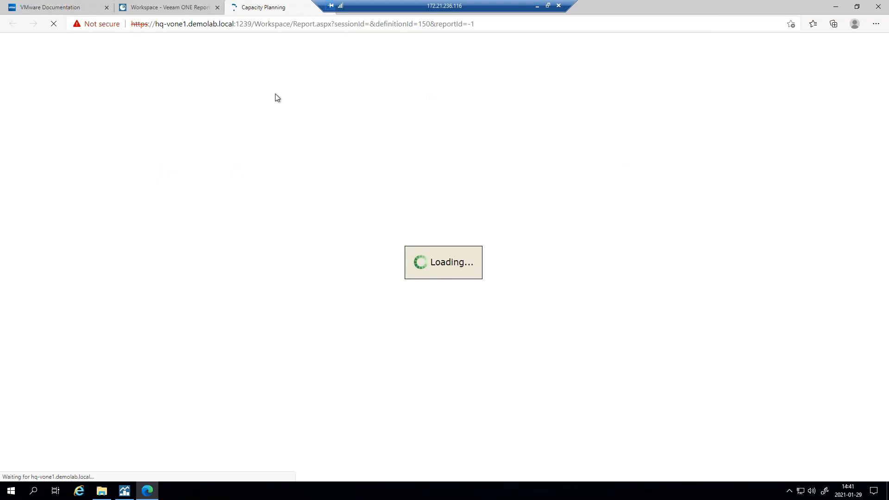
pyautogui.click(182, 8)
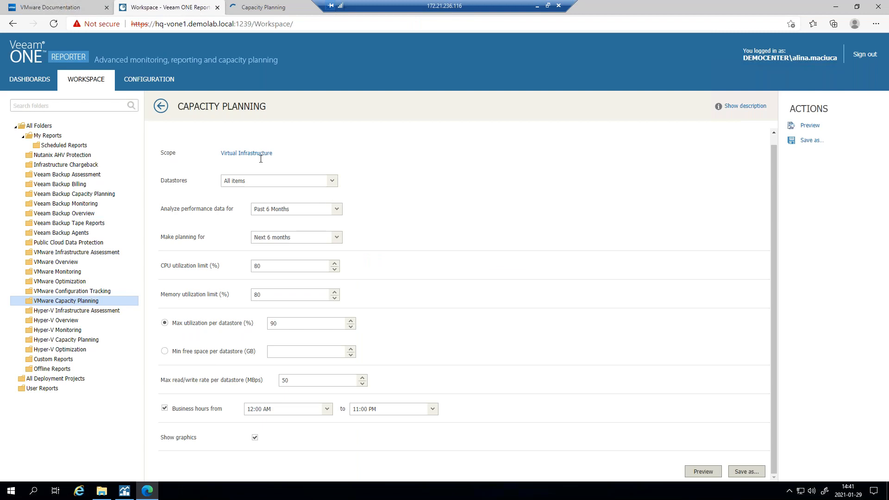
pyautogui.click(263, 7)
pyautogui.click(182, 11)
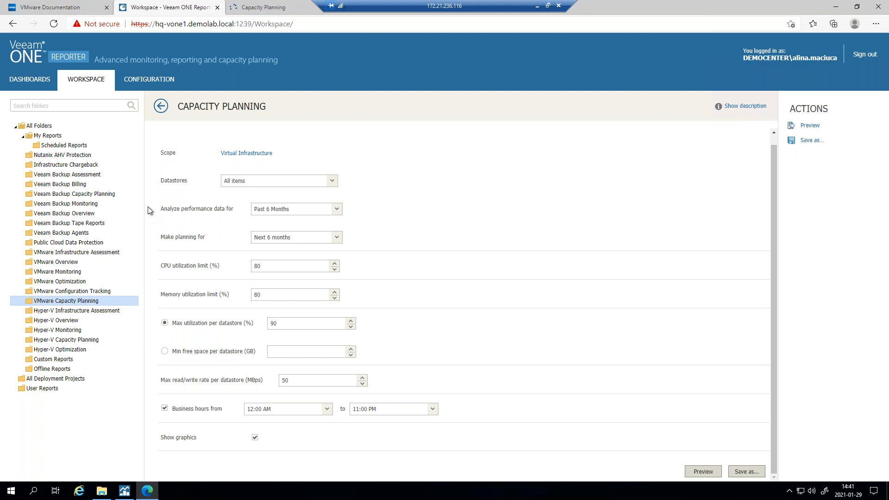
# - Preview the Backup Infrastructure Assessment report from the Veeam Backup Assessment folder
pyautogui.click(83, 175)
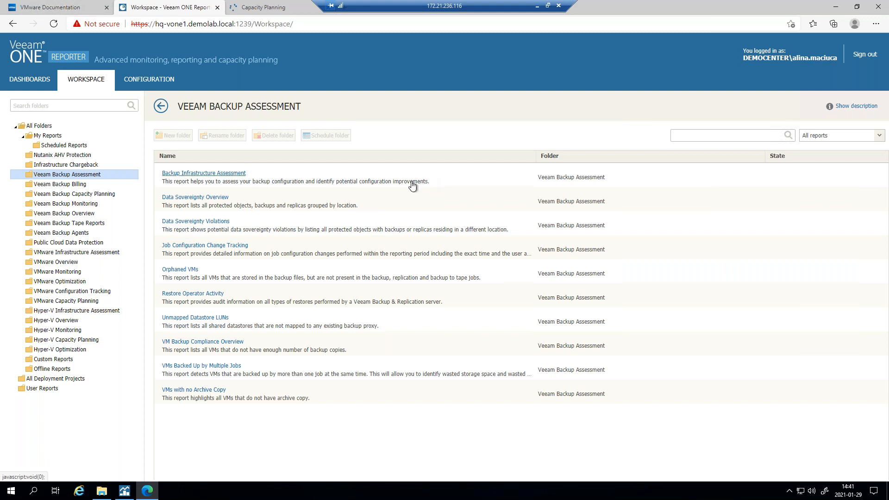
pyautogui.click(200, 177)
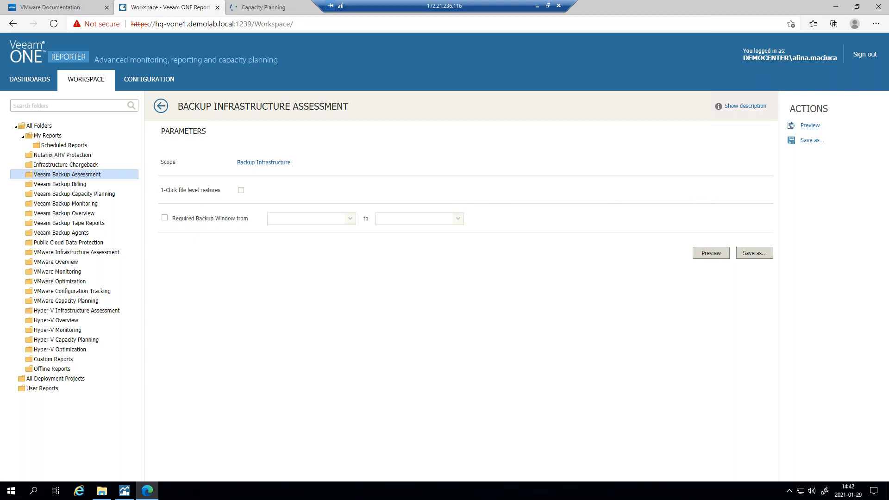
pyautogui.click(810, 125)
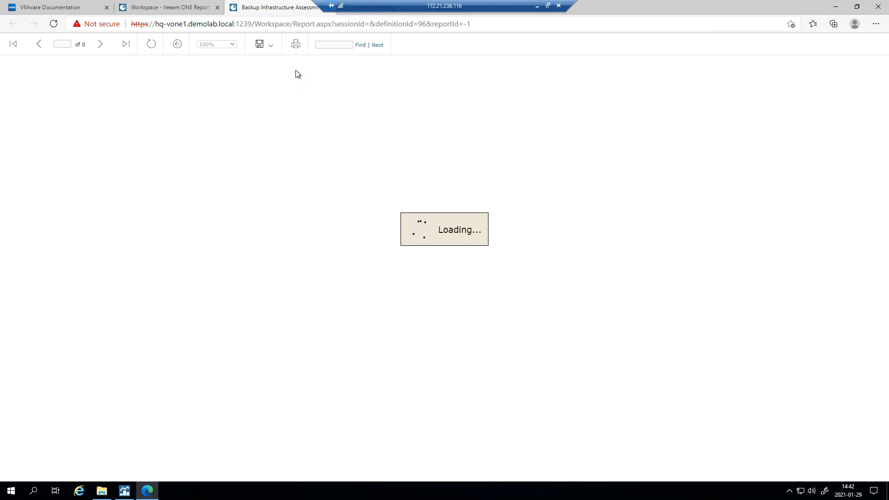
# - Review the report's first page: 46.67% passed, 26.67% failed, 26.67% warning criteria
pyautogui.scroll(-3, 195, 187)
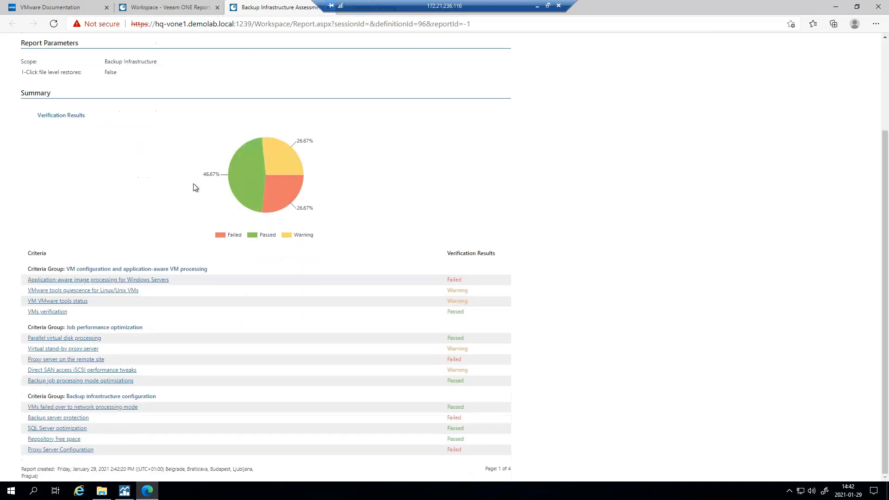
pyautogui.scroll(3, 195, 187)
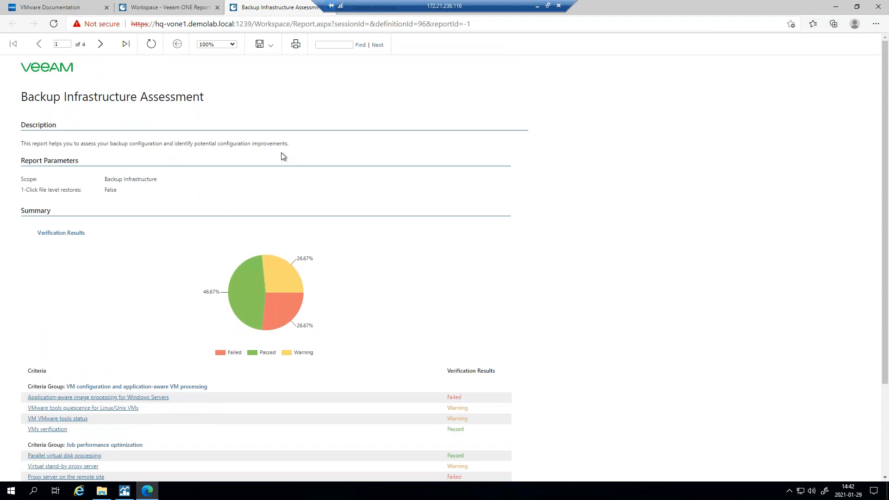
pyautogui.scroll(-3, 283, 158)
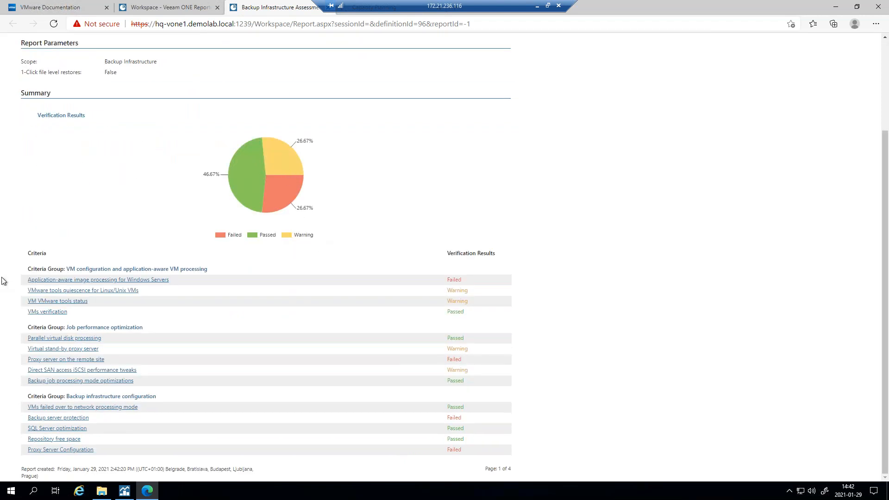
pyautogui.scroll(3, 9, 301)
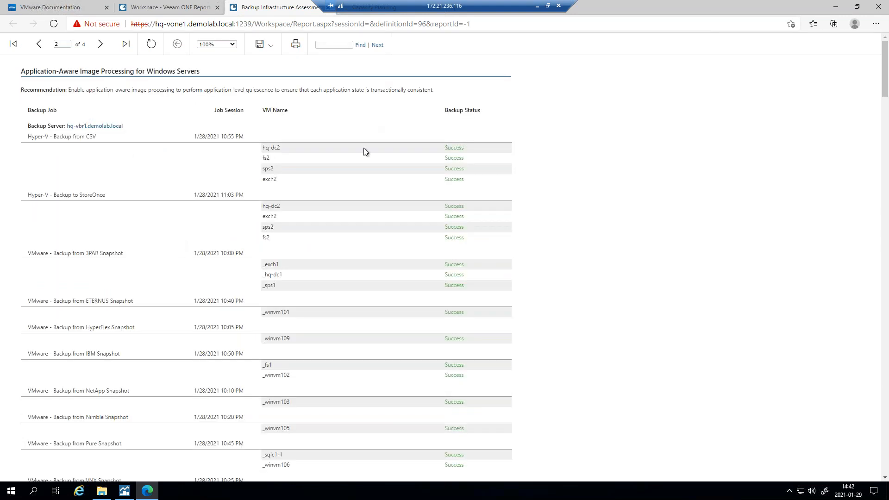
pyautogui.scroll(-20, 365, 258)
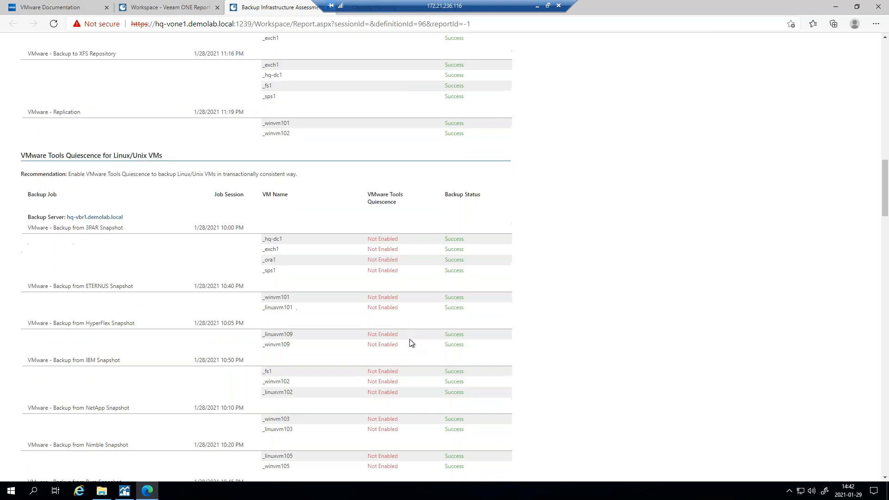
pyautogui.scroll(6, 413, 341)
pyautogui.scroll(-8, 413, 342)
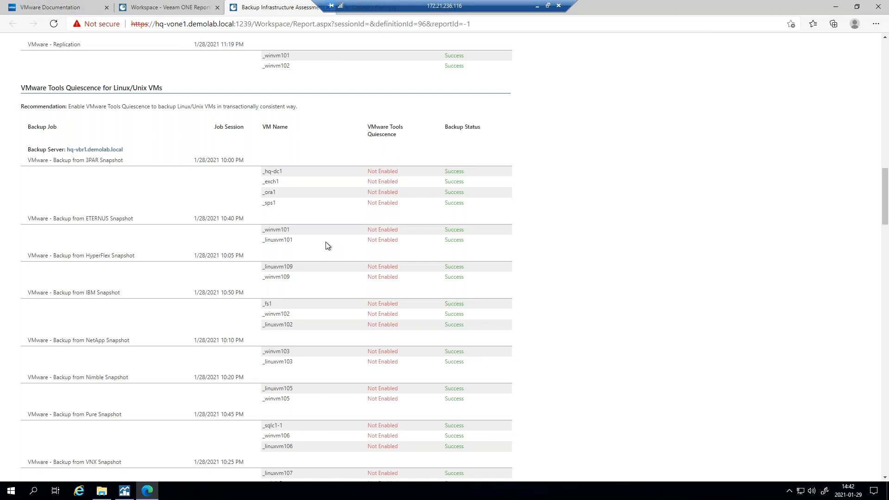
pyautogui.scroll(5, 326, 242)
pyautogui.scroll(-1, 327, 243)
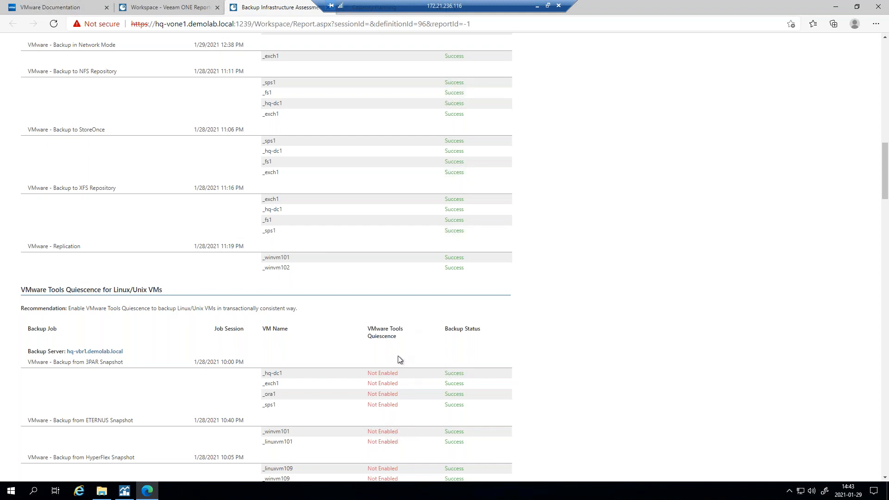
pyautogui.scroll(-10, 401, 360)
pyautogui.scroll(15, 399, 360)
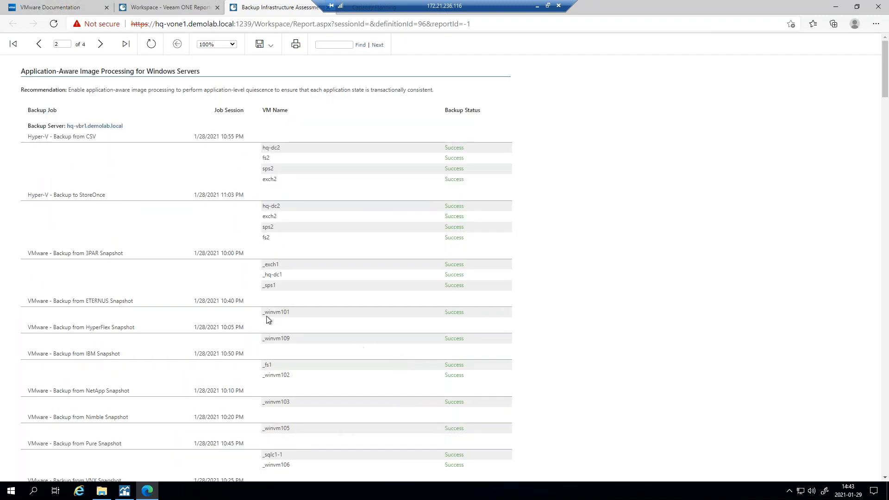
pyautogui.scroll(-20, 380, 340)
pyautogui.scroll(-15, 380, 343)
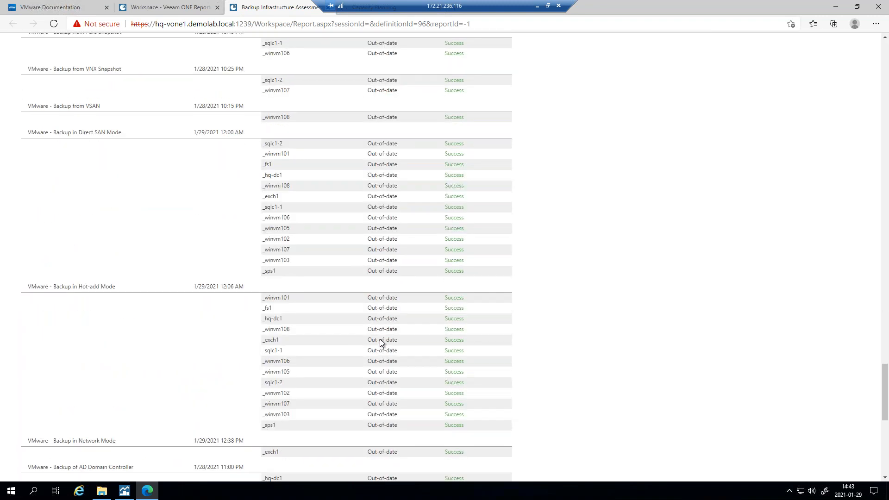
pyautogui.scroll(2, 380, 340)
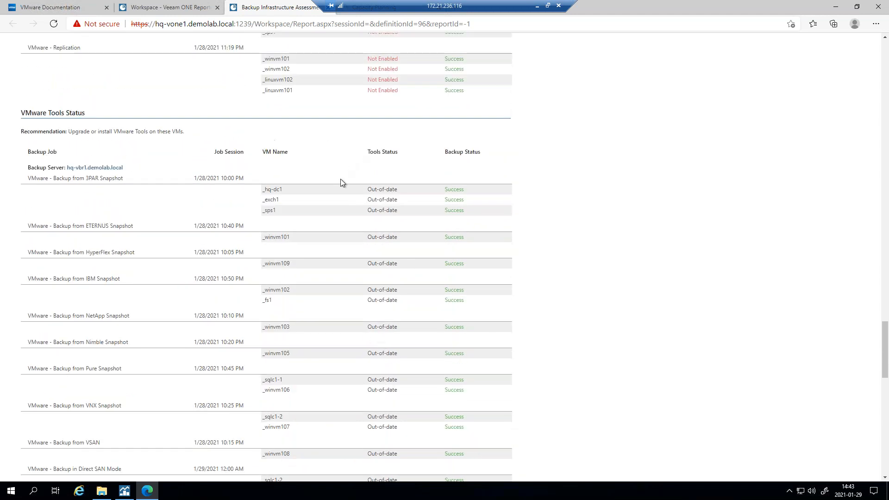
pyautogui.rightClick(345, 292)
pyautogui.click(695, 197)
pyautogui.scroll(-4, 299, 203)
pyautogui.scroll(-15, 299, 199)
pyautogui.scroll(-20, 292, 222)
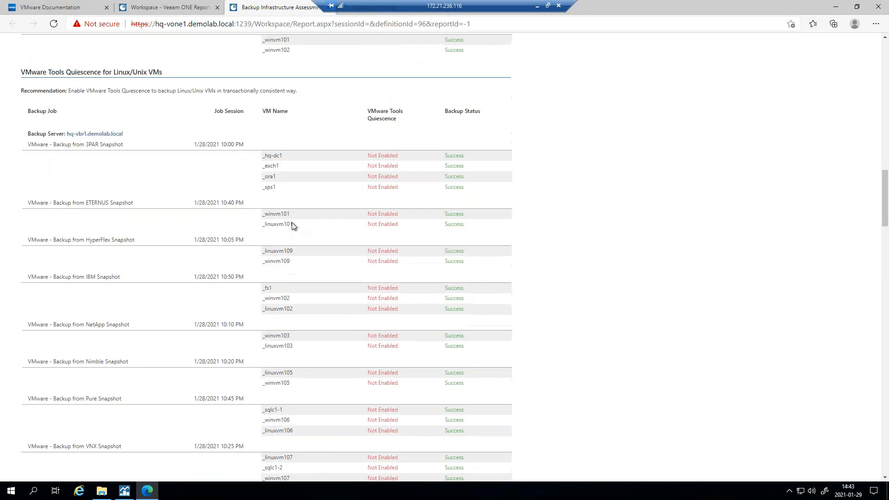
pyautogui.scroll(20, 291, 224)
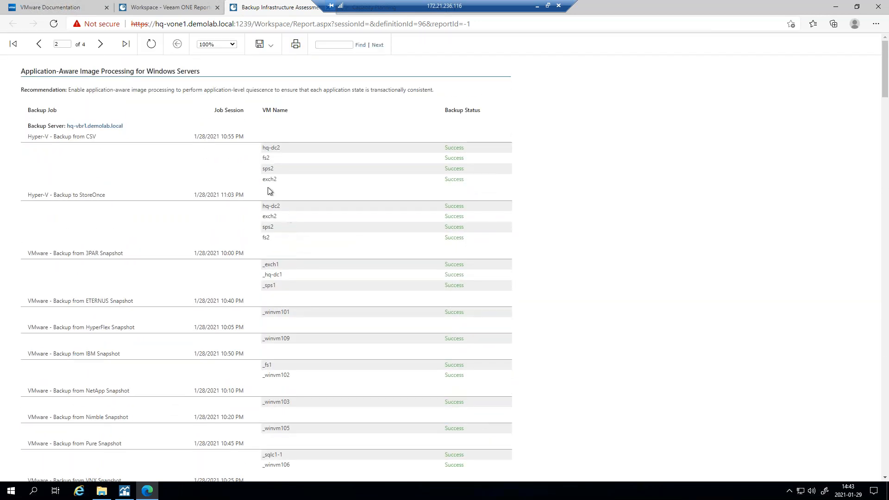
# - Read the report's next page, then return to the Veeam ONE Workspace tab
pyautogui.click(100, 43)
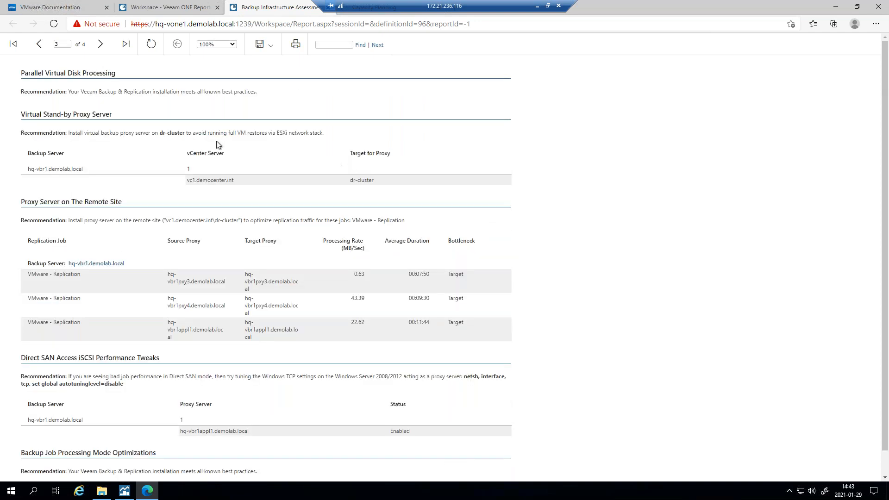
pyautogui.scroll(-1, 444, 218)
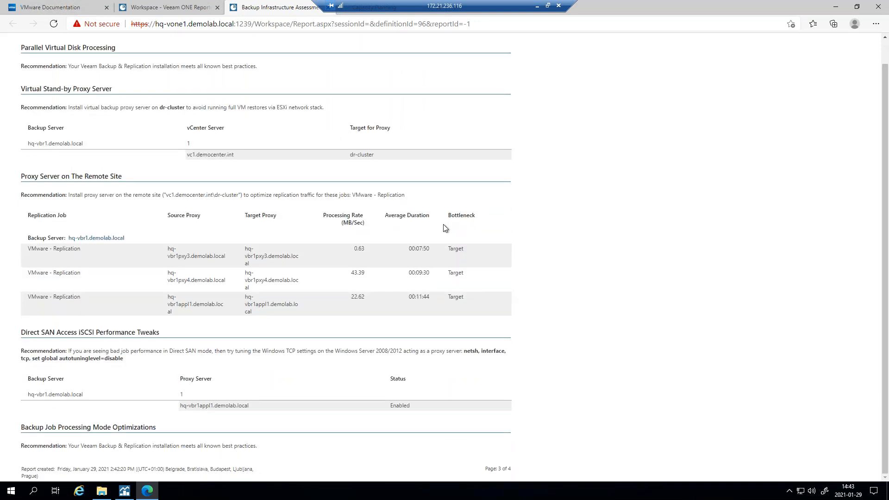
pyautogui.scroll(1, 440, 223)
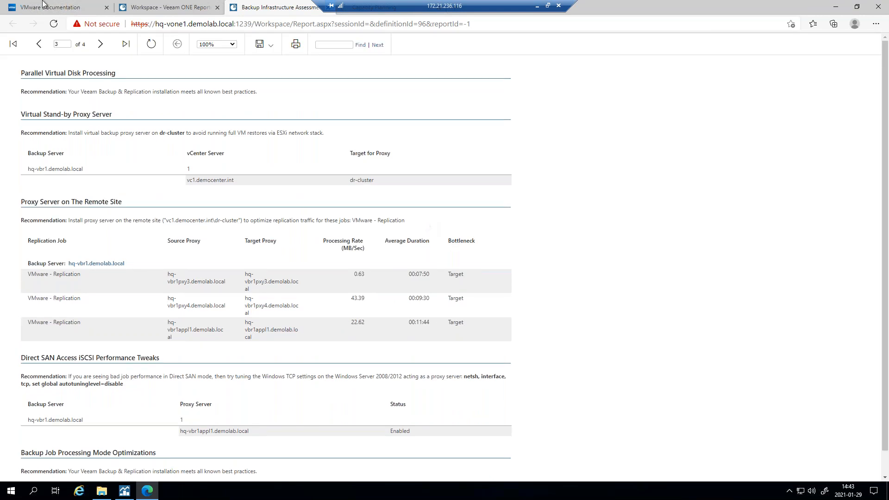
pyautogui.click(167, 6)
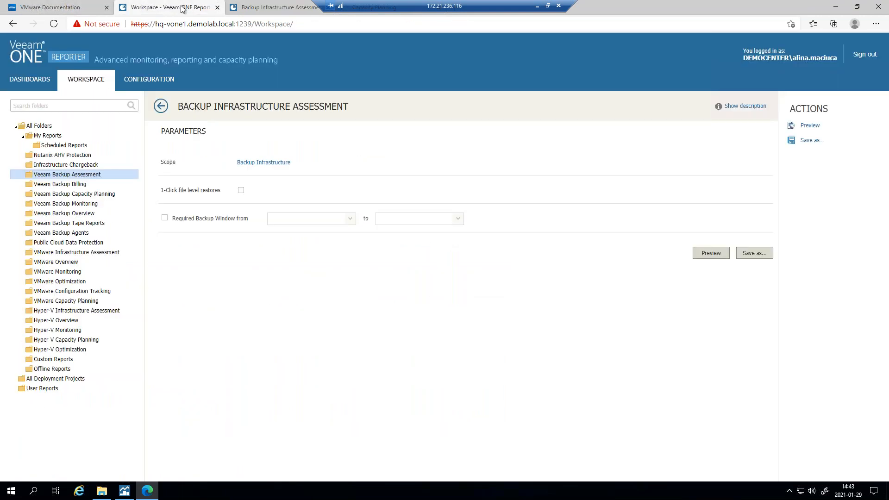
# - Revisit the report tab, go back to the Workspace, then resume the presentation slideshow
pyautogui.click(258, 7)
pyautogui.scroll(-1, 354, 174)
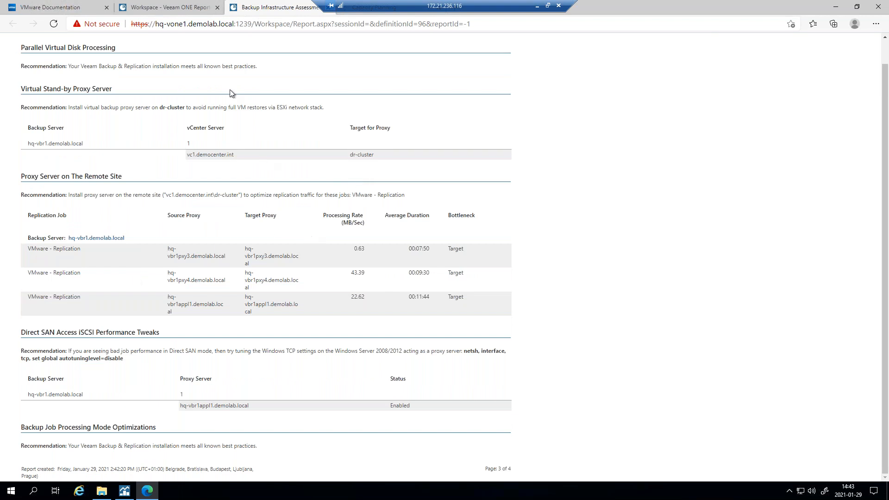
pyautogui.click(167, 7)
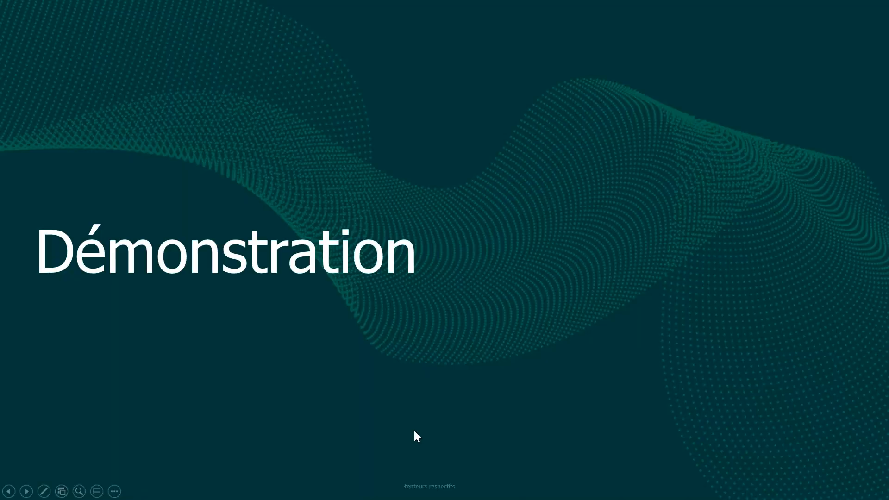
pyautogui.click(414, 430)
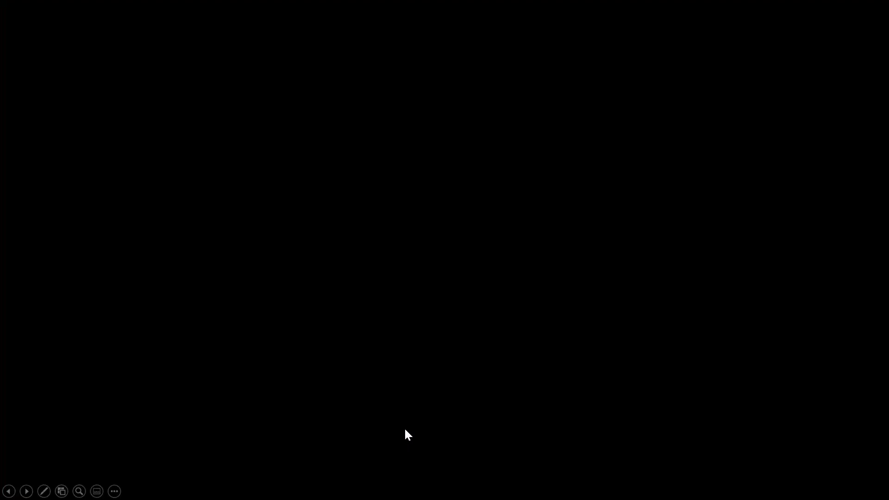